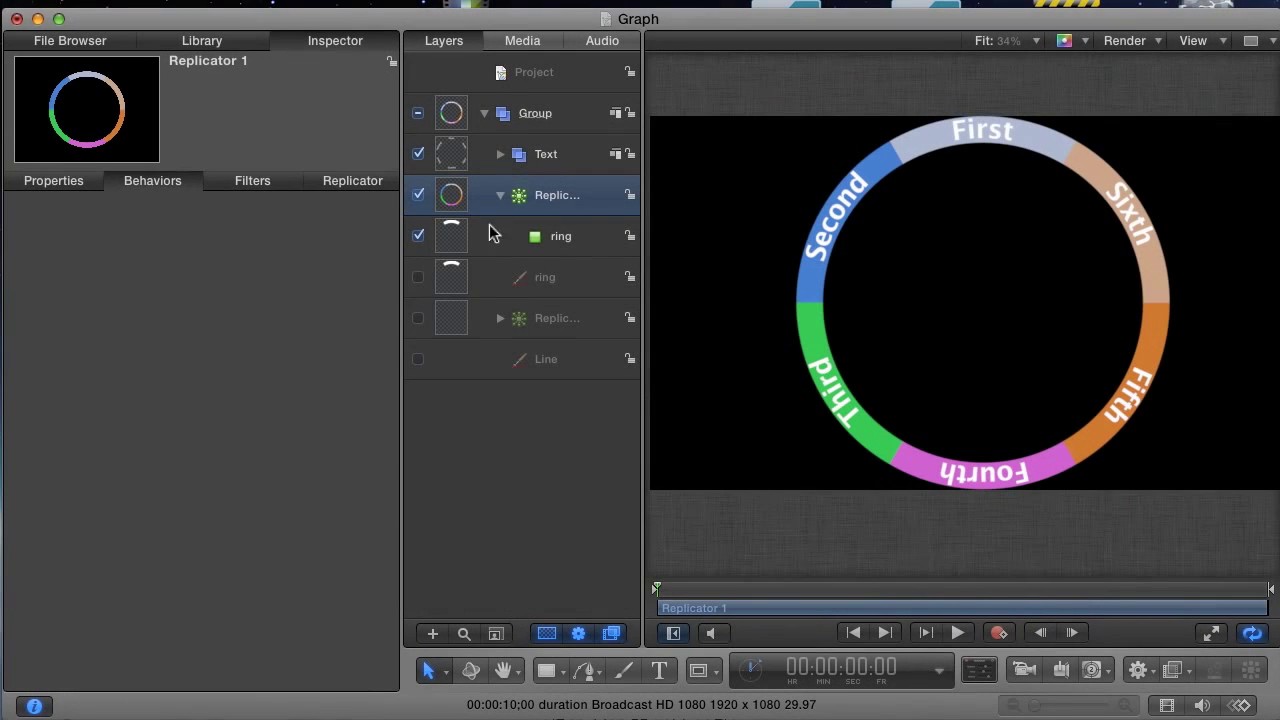
Step: Switch off the Text group so the First–Sixth labels vanish from the six-colour ring
left_click(501, 156)
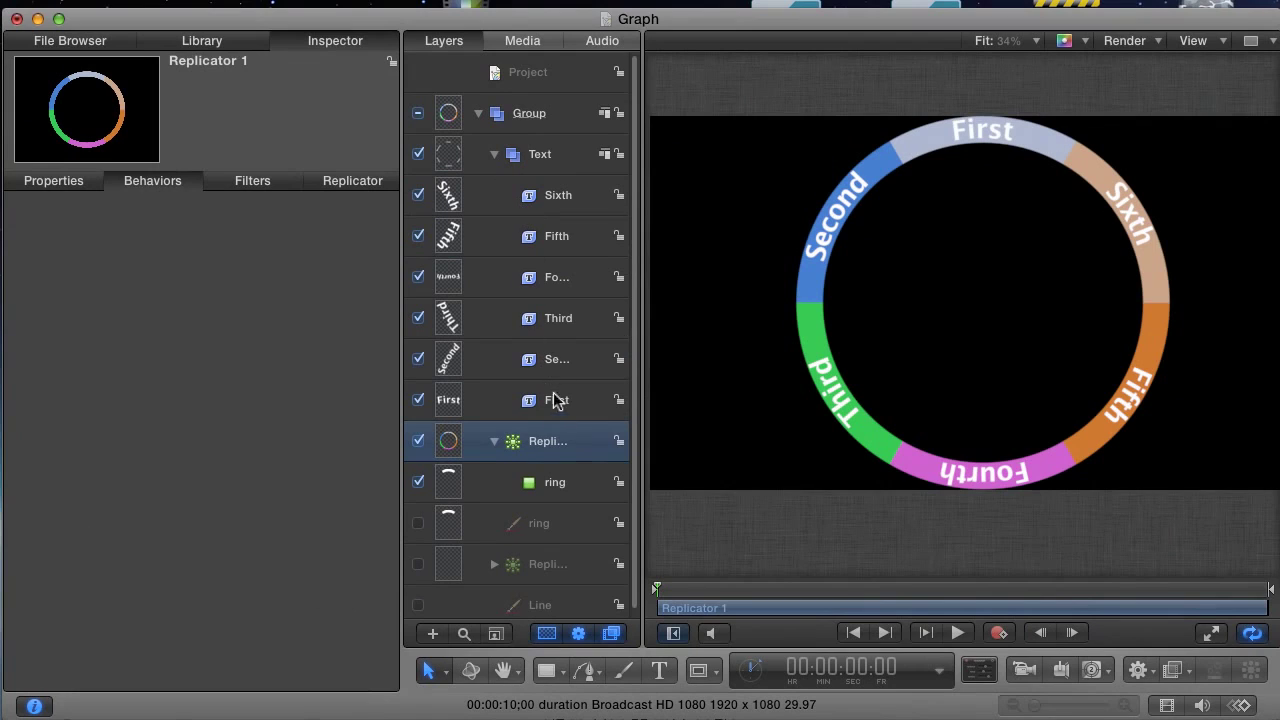
left_click(495, 155)
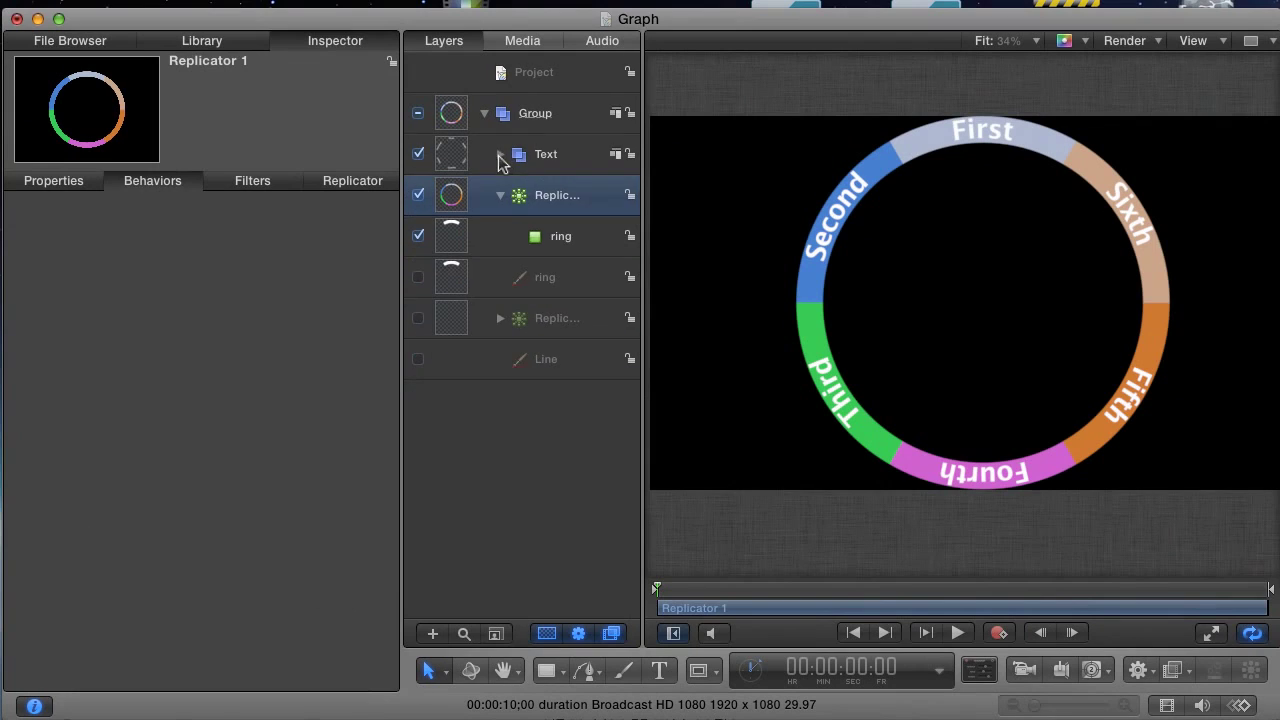
left_click(418, 155)
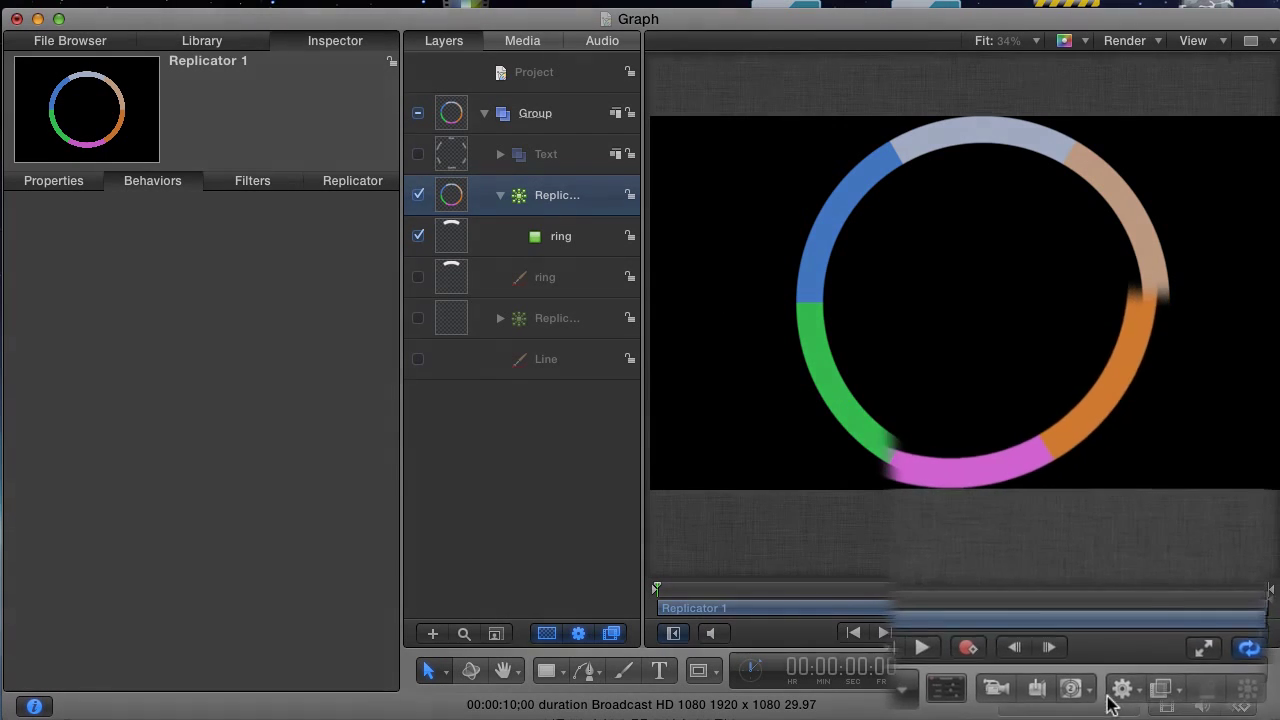
Step: Add a Sequence Replicator behavior to Replicator 1 and scrub partway through to preview it
left_click(1104, 704)
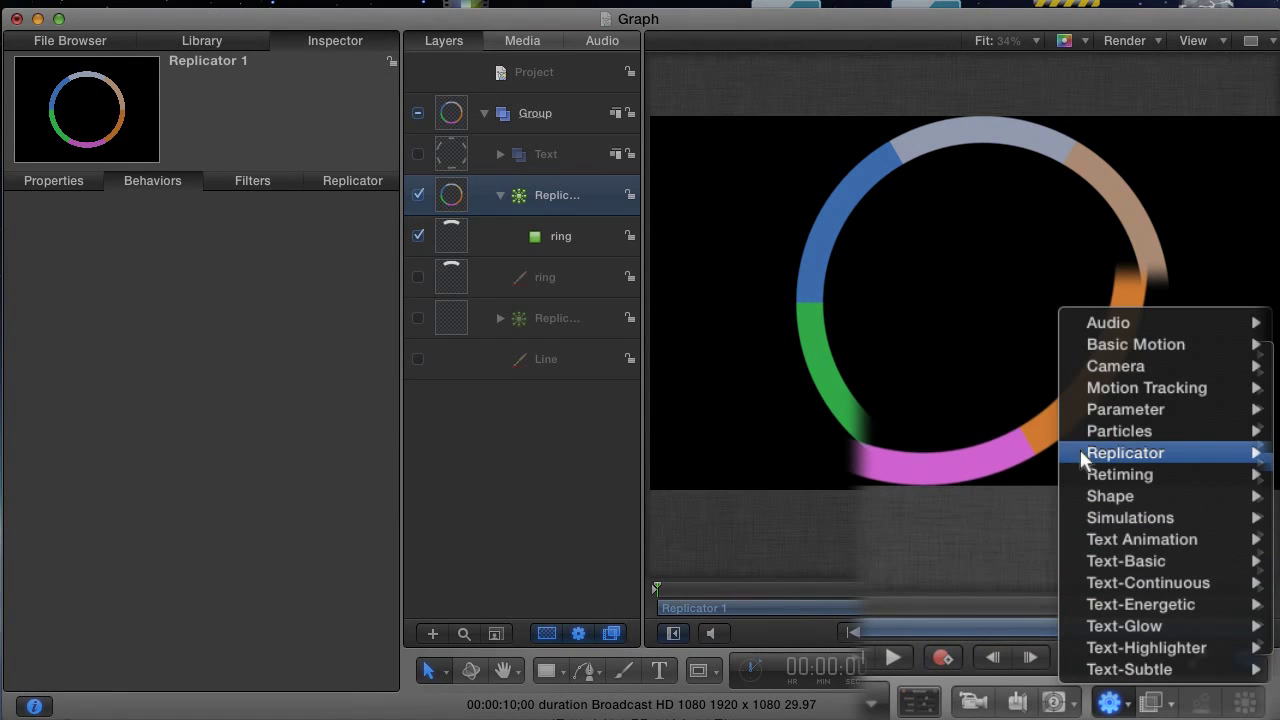
mouse_move(1083, 455)
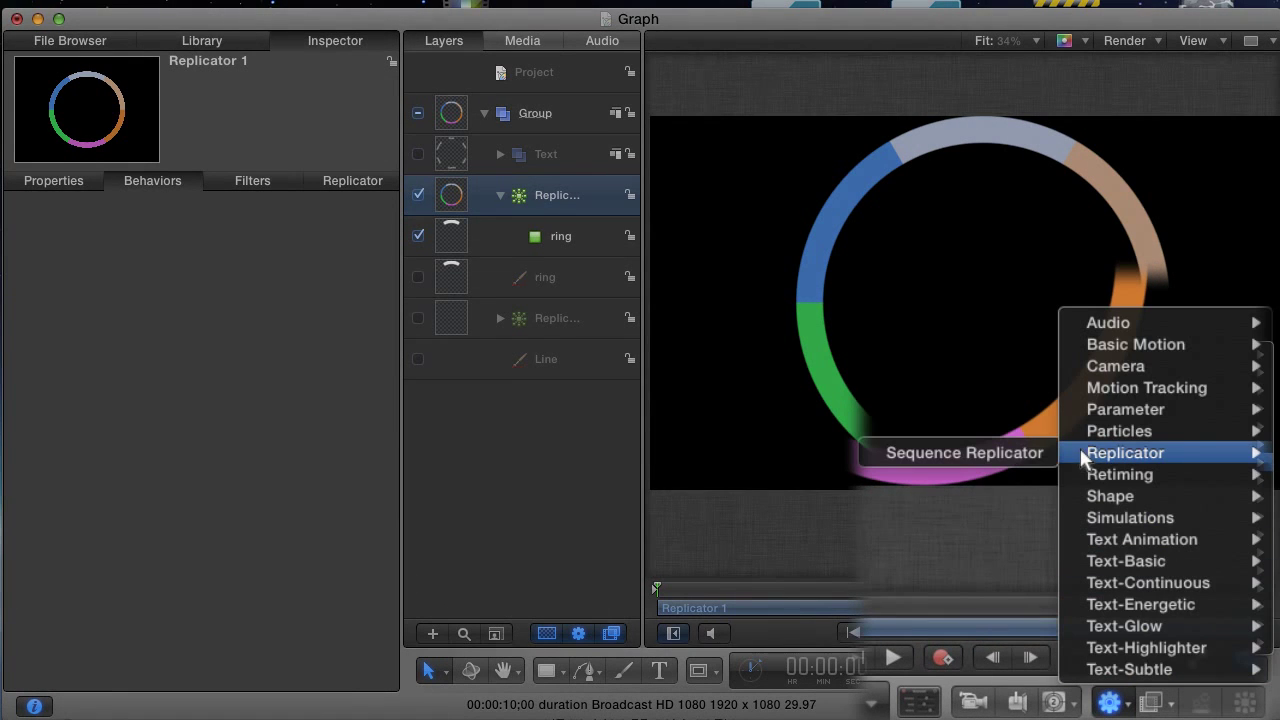
left_click(986, 459)
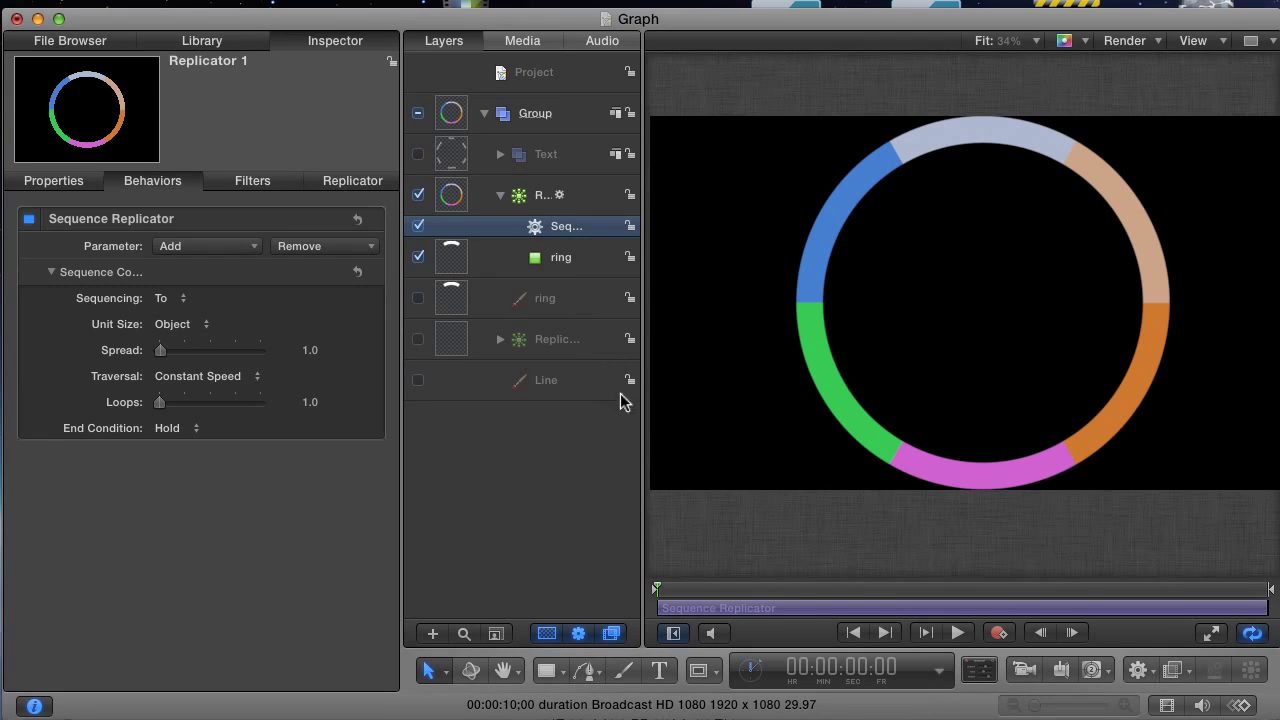
left_click_drag(683, 584, 657, 596)
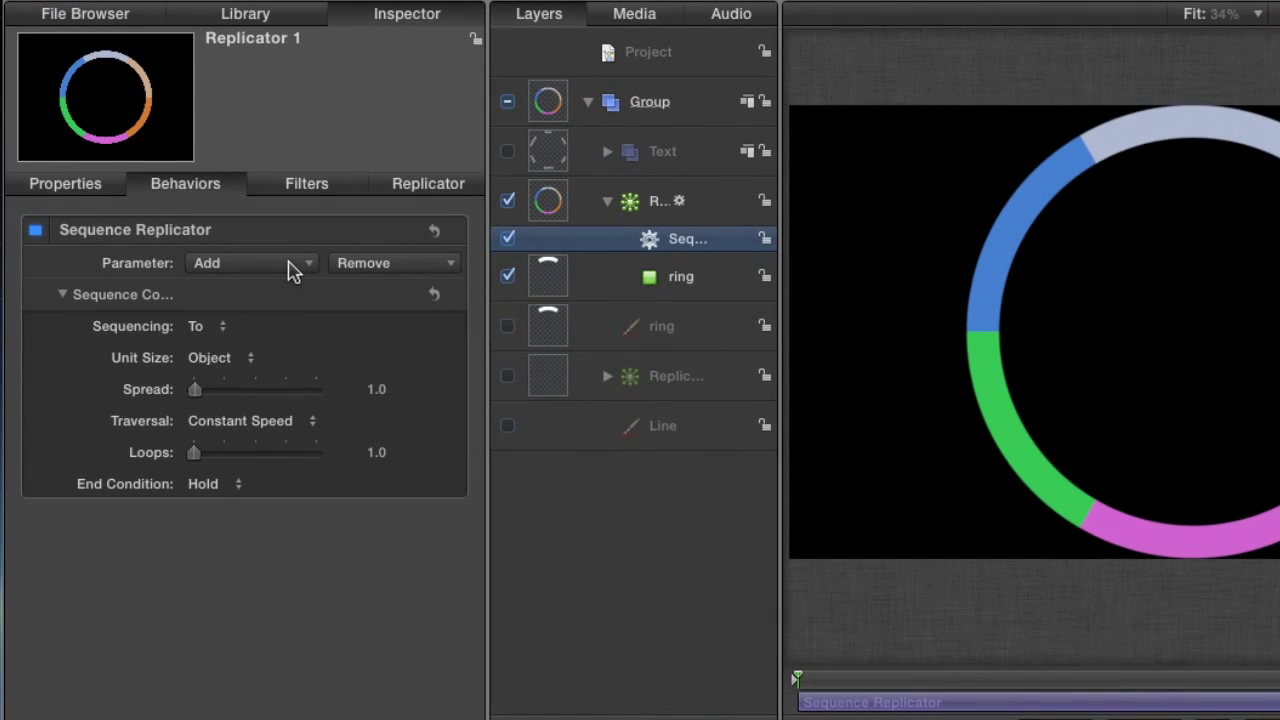
Step: Add Position to the Sequence Replicator's animated parameters and start adjusting its X offset
left_click(291, 268)
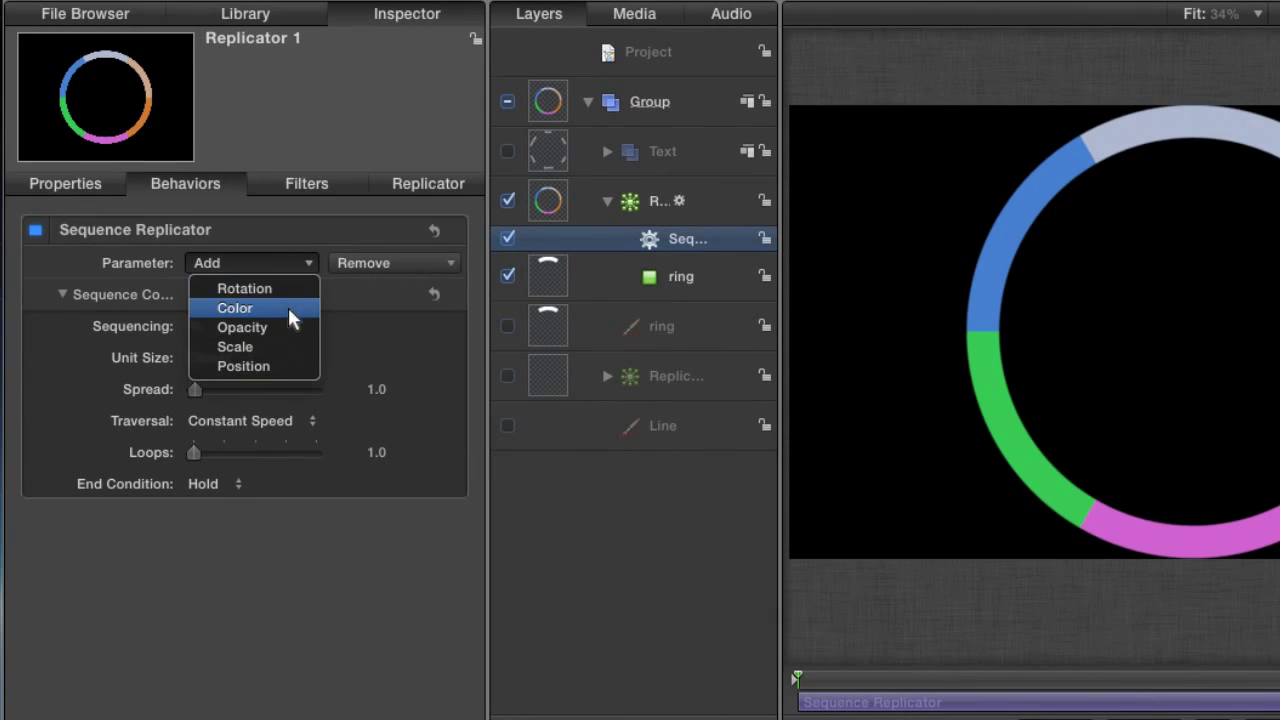
left_click(284, 367)
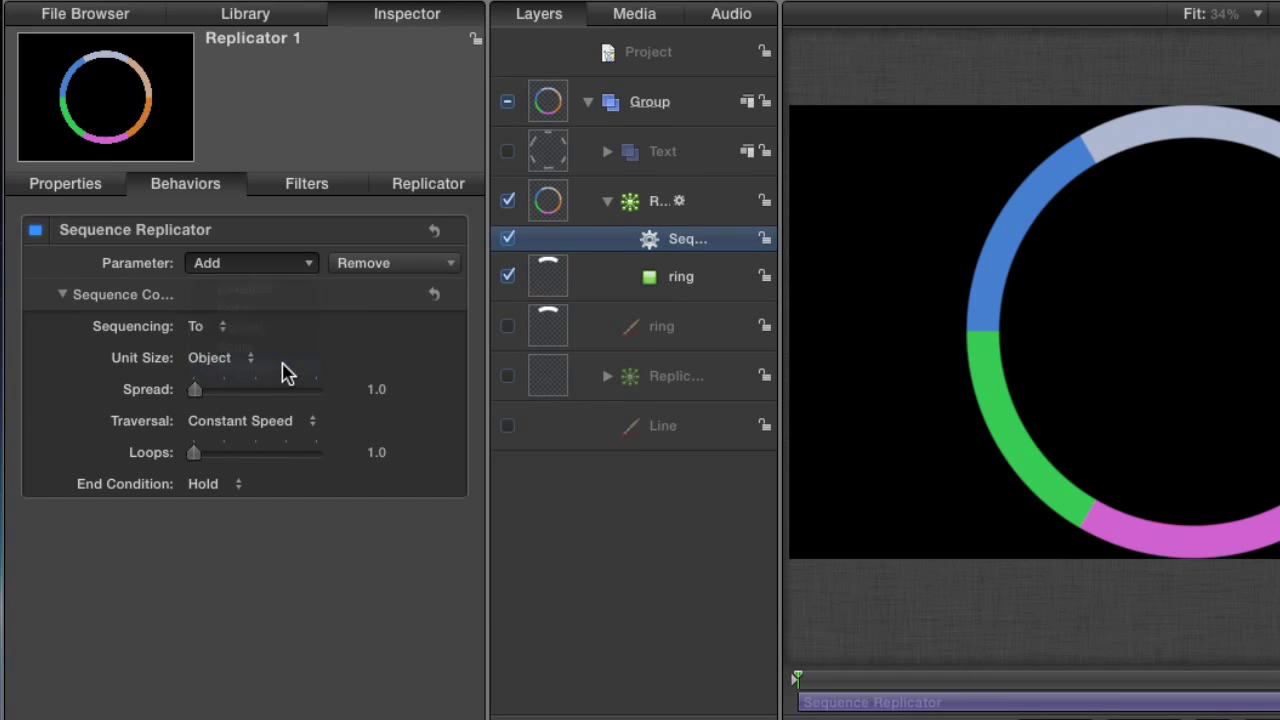
mouse_move(135, 270)
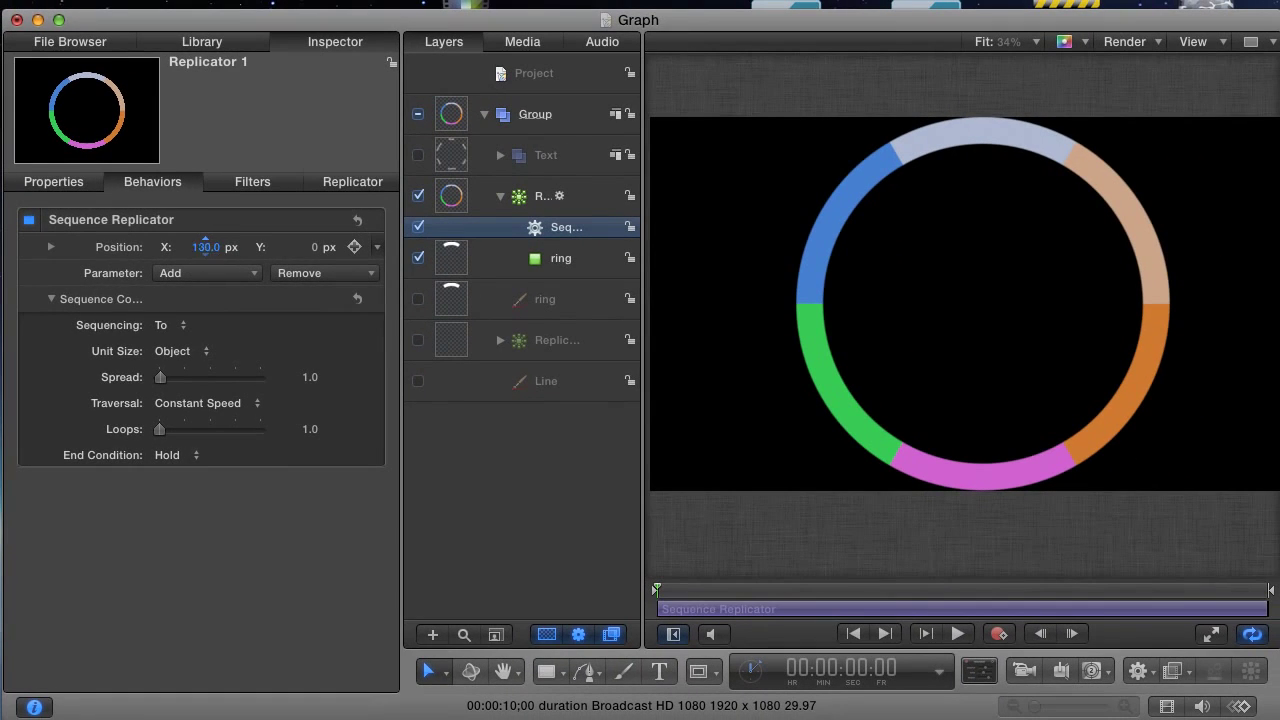
Step: Raise the Position X offset from about 272 px to 316 px, previewing the wedge slide-out
left_click_drag(205, 247, 200, 247)
left_click_drag(688, 588, 781, 582)
key("space")
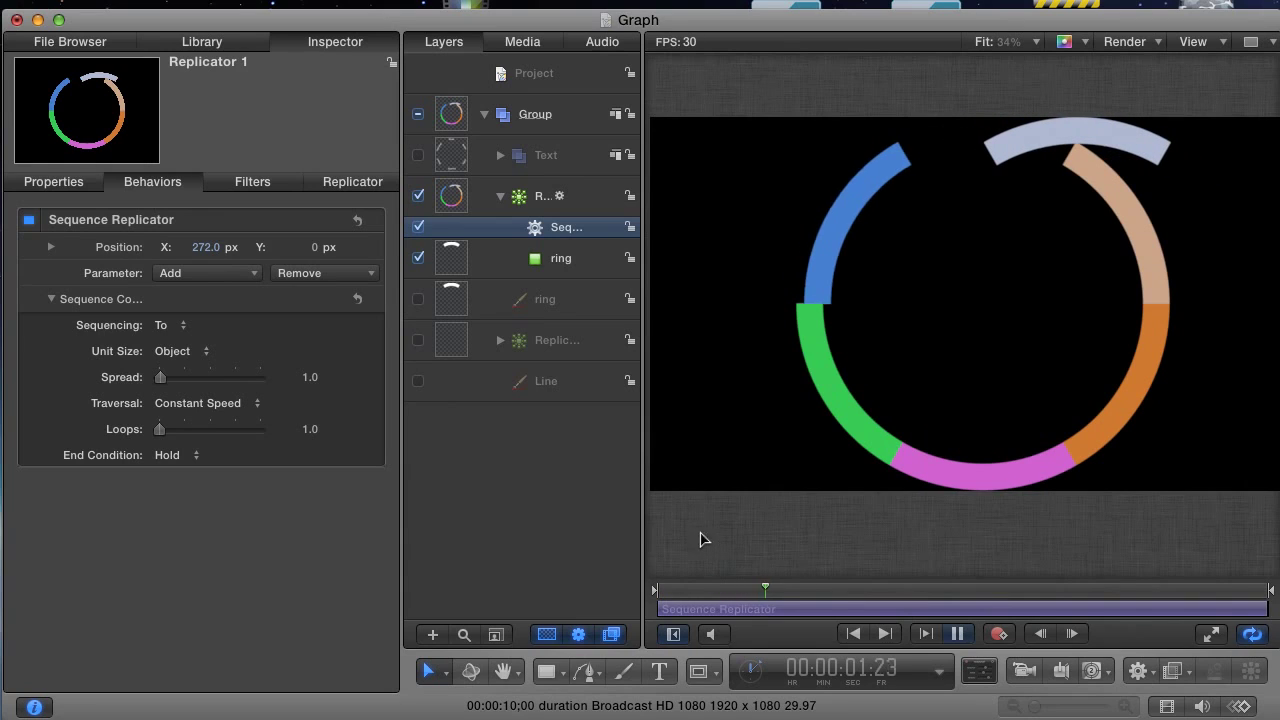
mouse_move(228, 256)
left_mouse_down()
mouse_move(208, 250)
mouse_move(240, 258)
left_mouse_up()
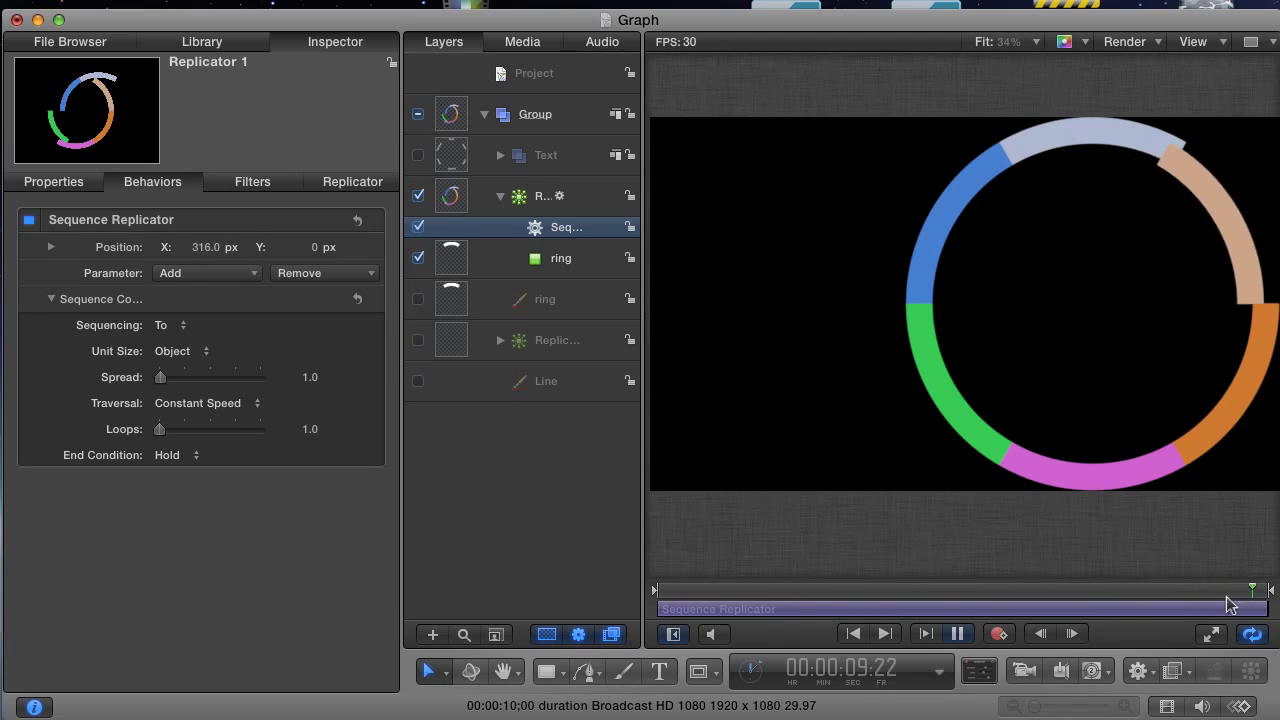
key("space")
mouse_move(728, 588)
left_mouse_down()
mouse_move(875, 588)
mouse_move(712, 590)
left_mouse_up()
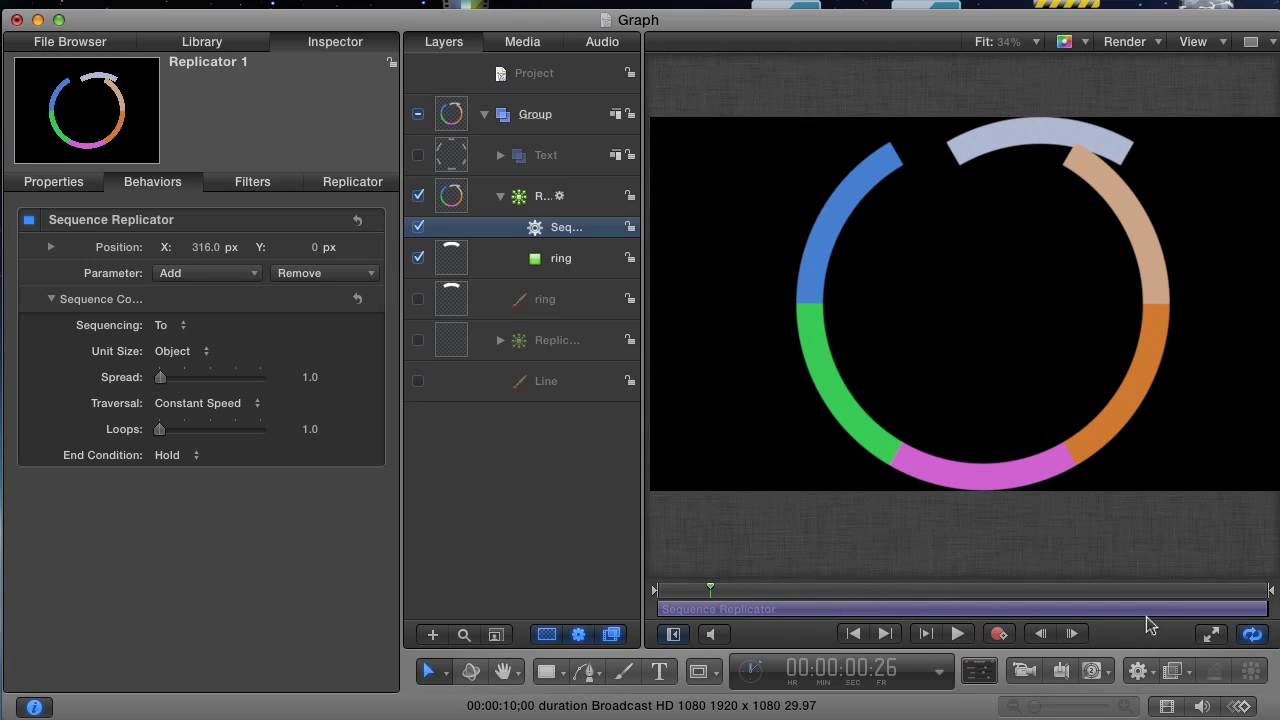
Step: Trim the Sequence Replicator bar to about three seconds and play the shortened animation
left_click_drag(1262, 609, 820, 609)
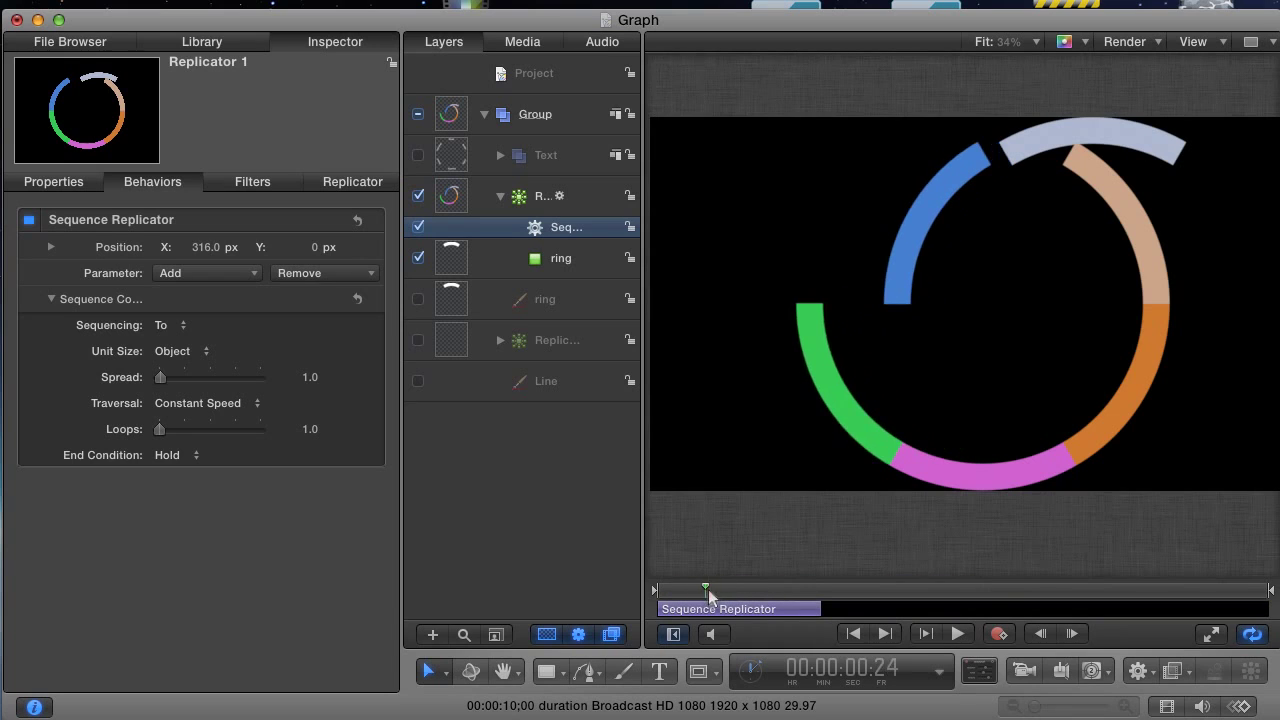
key("space")
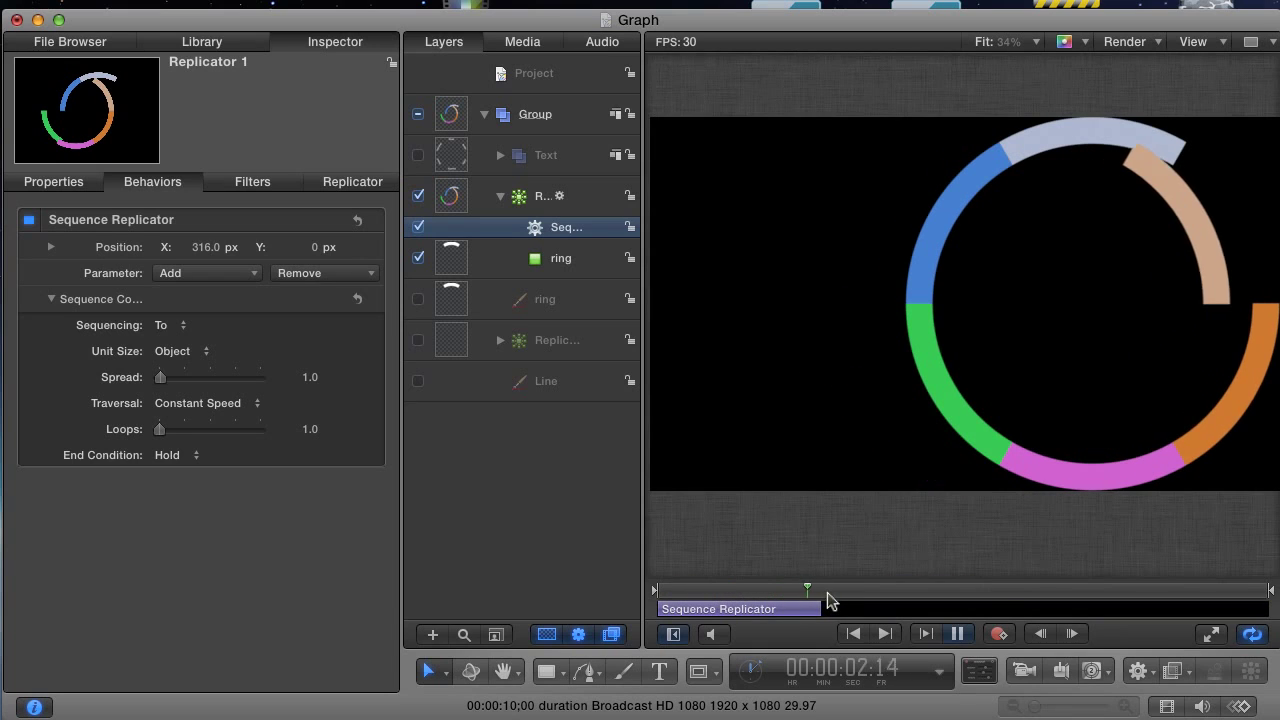
key("space")
Step: Set the play range Out point near 2:25 with Cmd+Option+O and preview the looping range
key("super+alt+o")
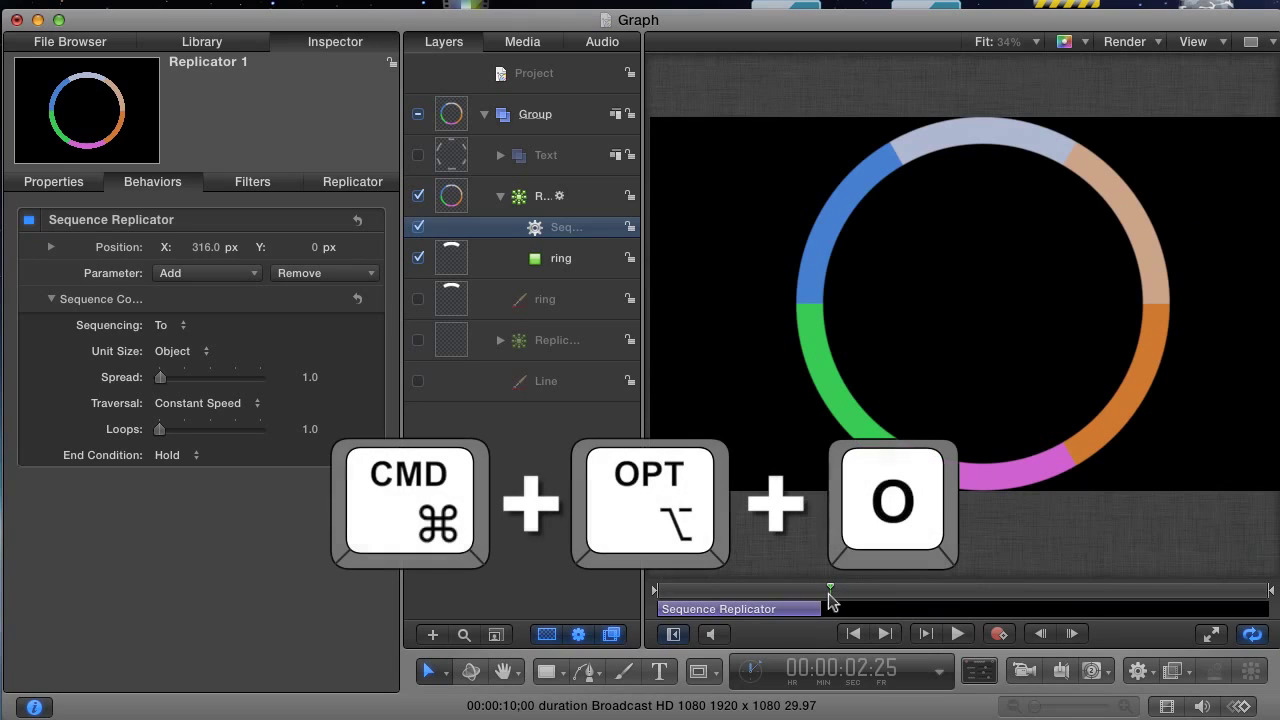
left_click_drag(828, 604, 790, 604)
key("space")
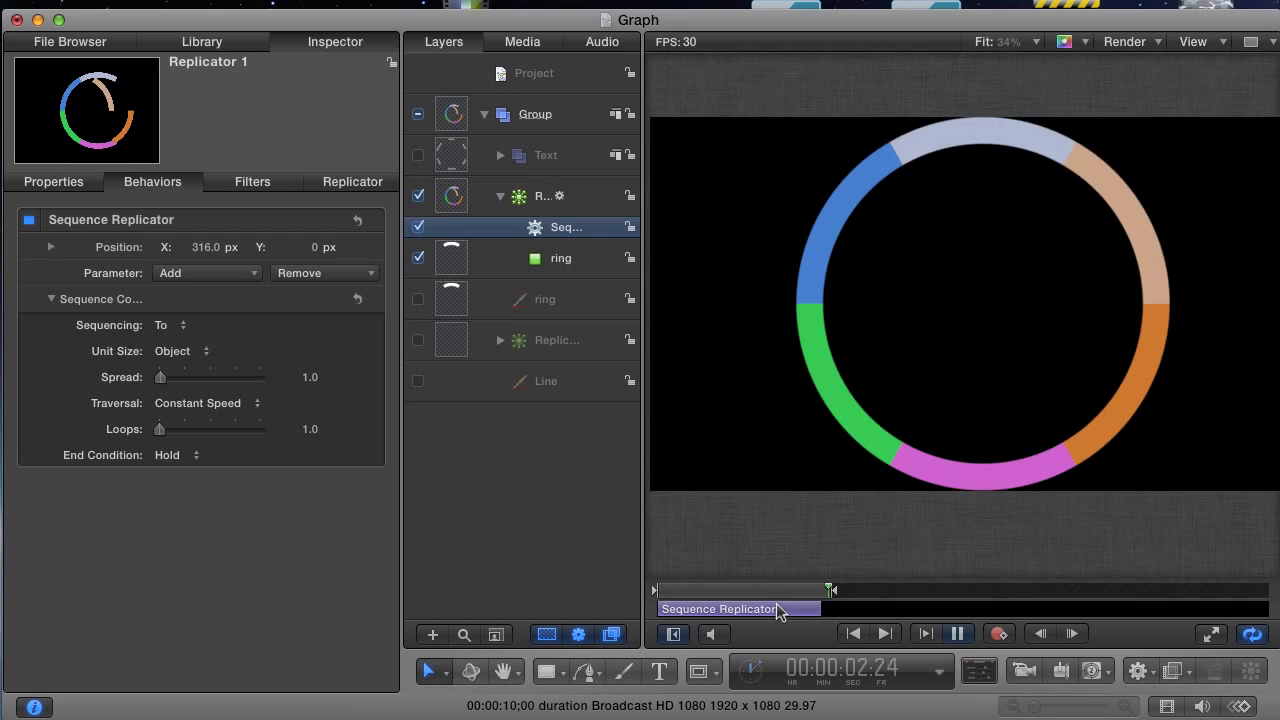
key("space")
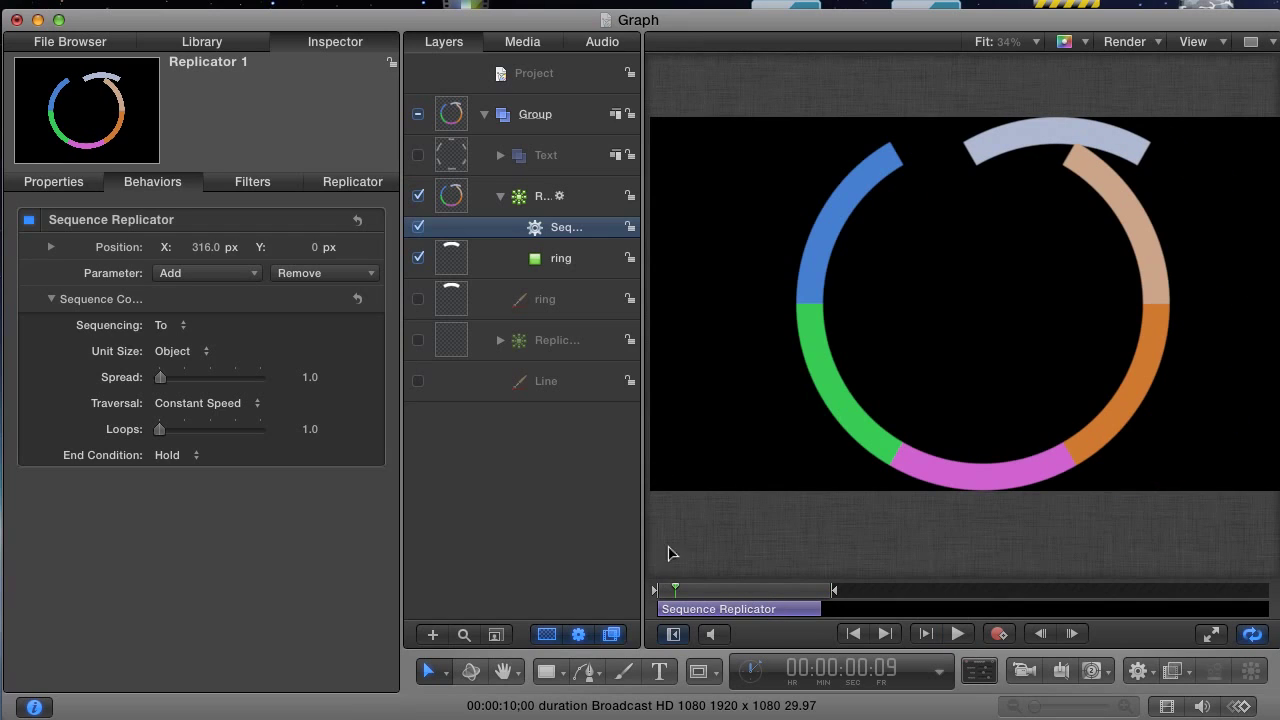
mouse_move(685, 590)
left_mouse_down()
mouse_move(821, 577)
mouse_move(672, 589)
left_mouse_up()
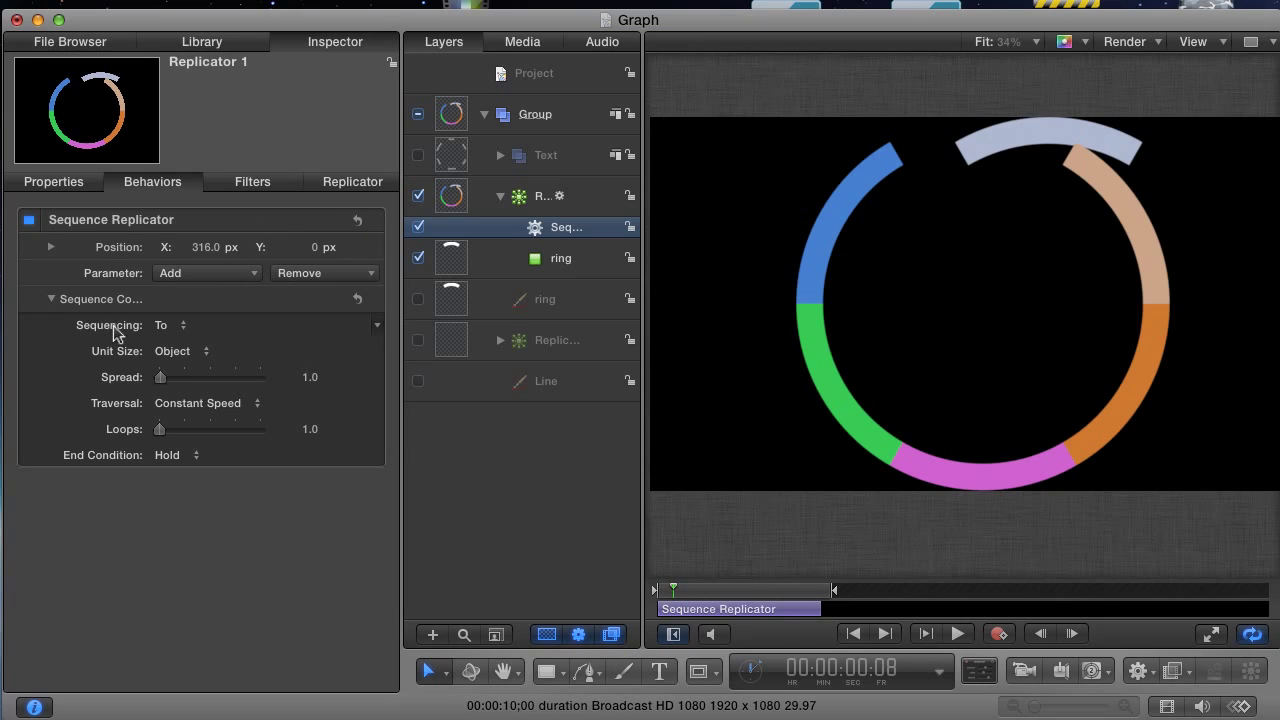
Step: Set Sequencing to From and scrub to preview the result
left_click(184, 329)
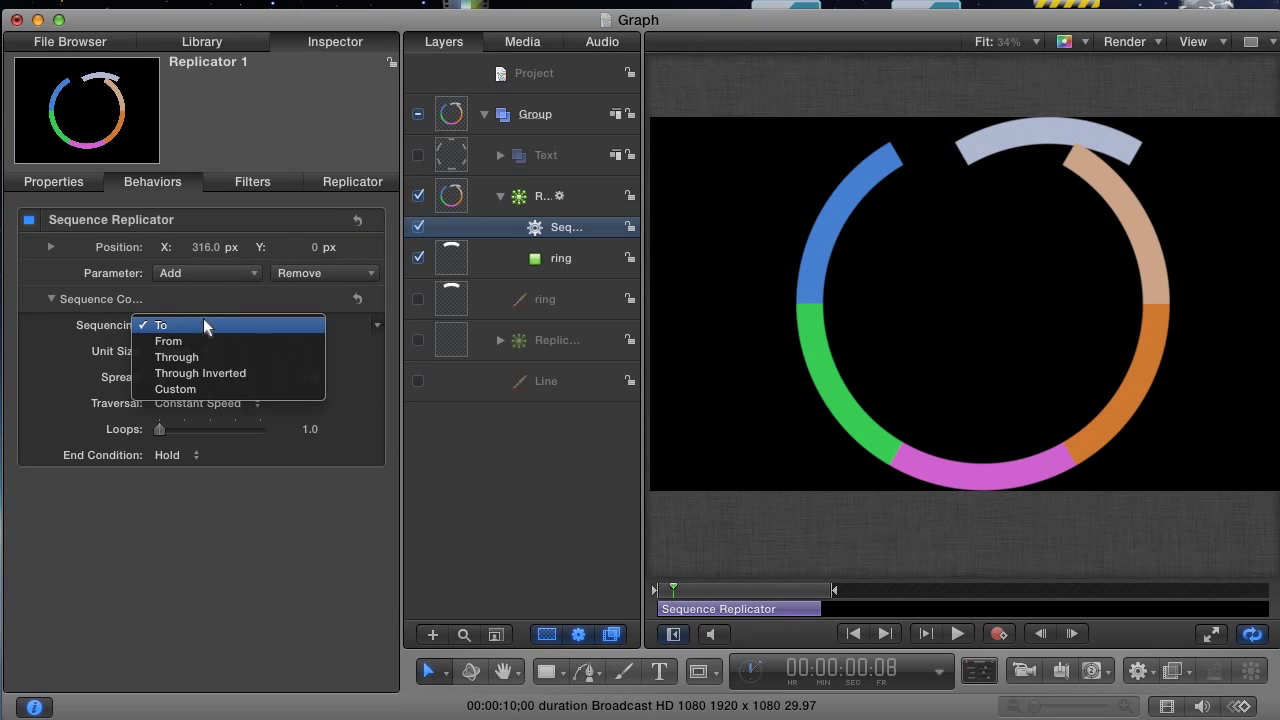
left_click(205, 342)
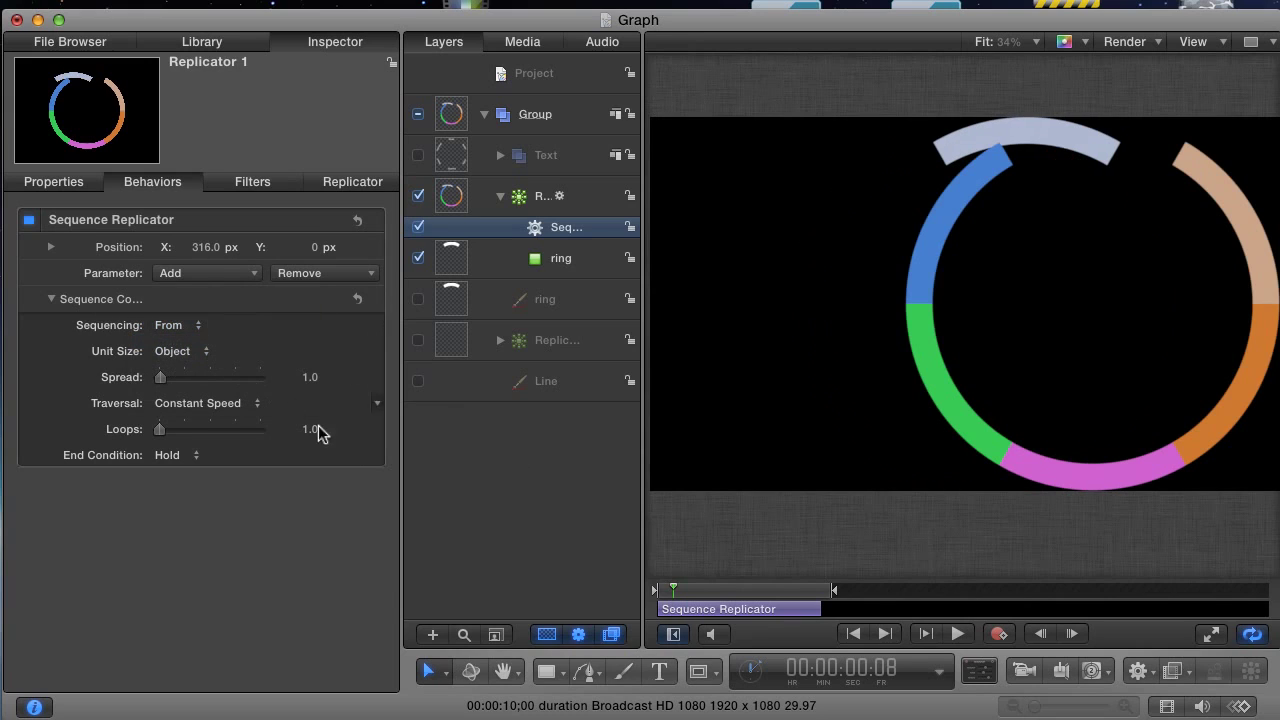
mouse_move(685, 598)
left_mouse_down()
mouse_move(836, 606)
mouse_move(677, 598)
left_mouse_up()
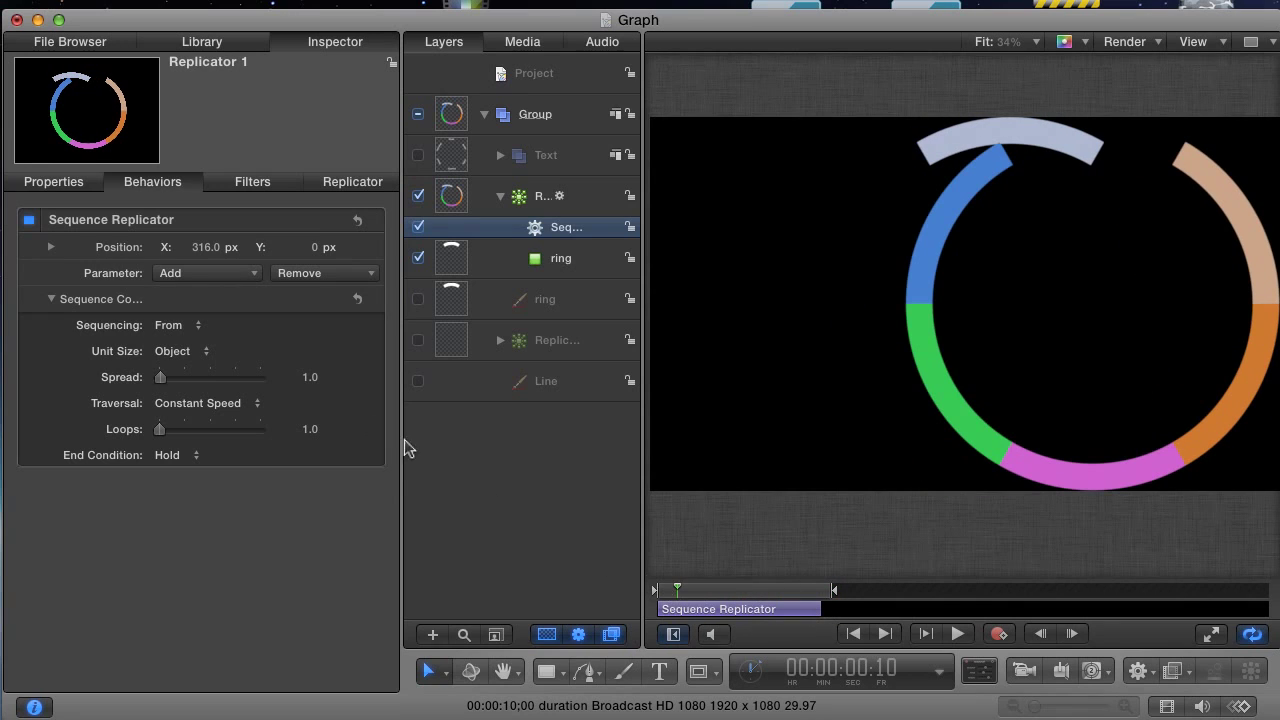
Step: Switch Sequencing to Through, preview it, and reopen the Sequencing choices
left_click(200, 338)
left_click(189, 343)
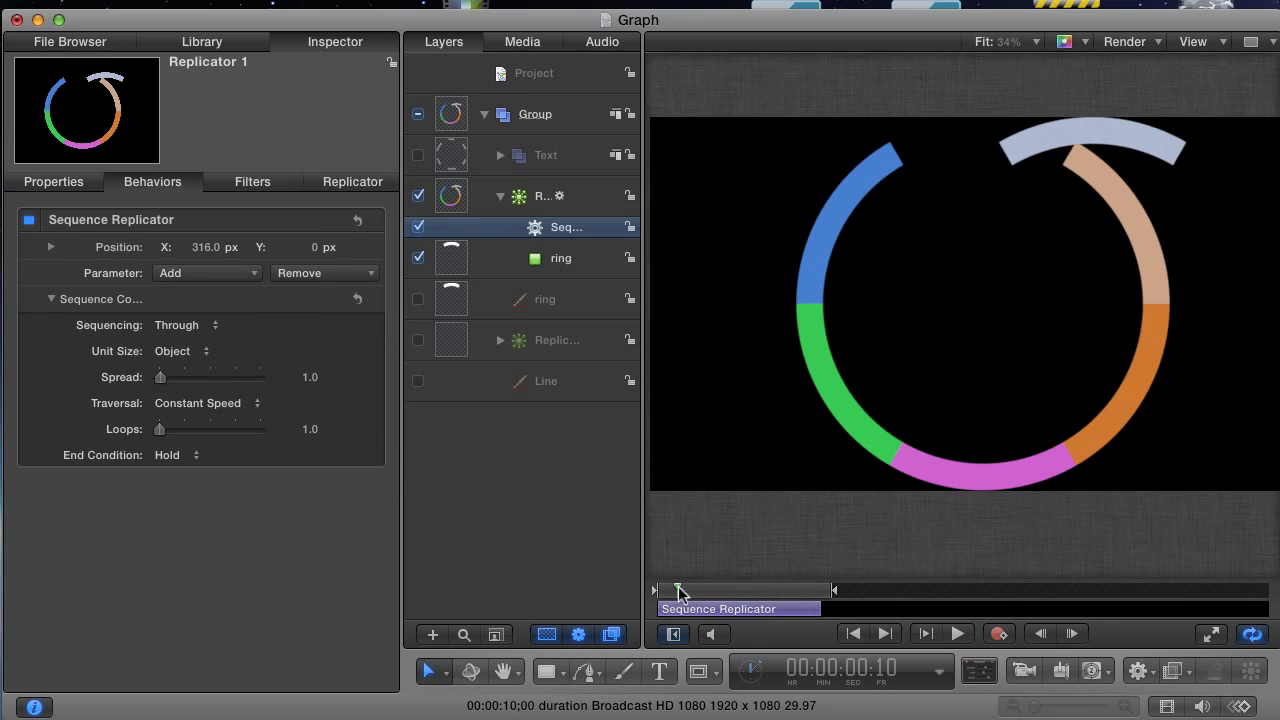
left_click_drag(678, 592, 708, 595)
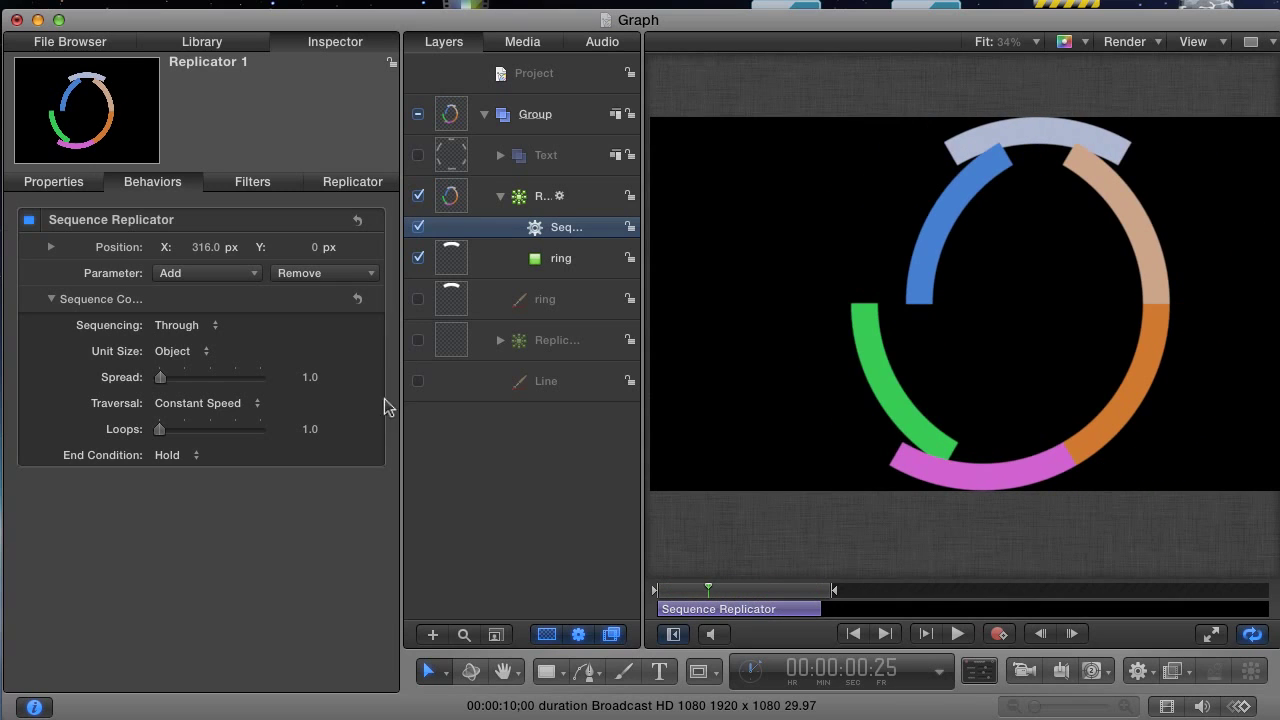
left_click(218, 327)
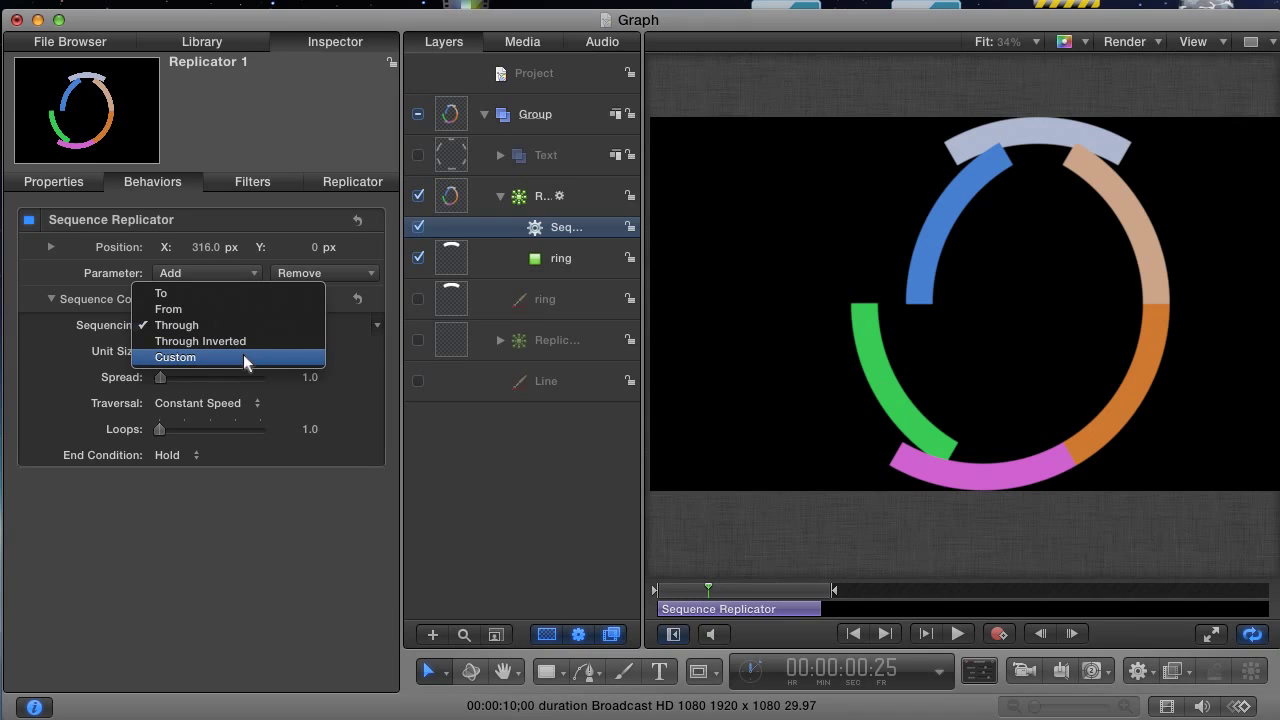
Step: Set Sequencing back to From and scrub to watch the wedges converge into the ring
left_click(188, 310)
mouse_move(680, 590)
left_mouse_down()
mouse_move(691, 590)
mouse_move(669, 591)
mouse_move(829, 590)
mouse_move(661, 590)
mouse_move(829, 591)
mouse_move(661, 596)
left_mouse_up()
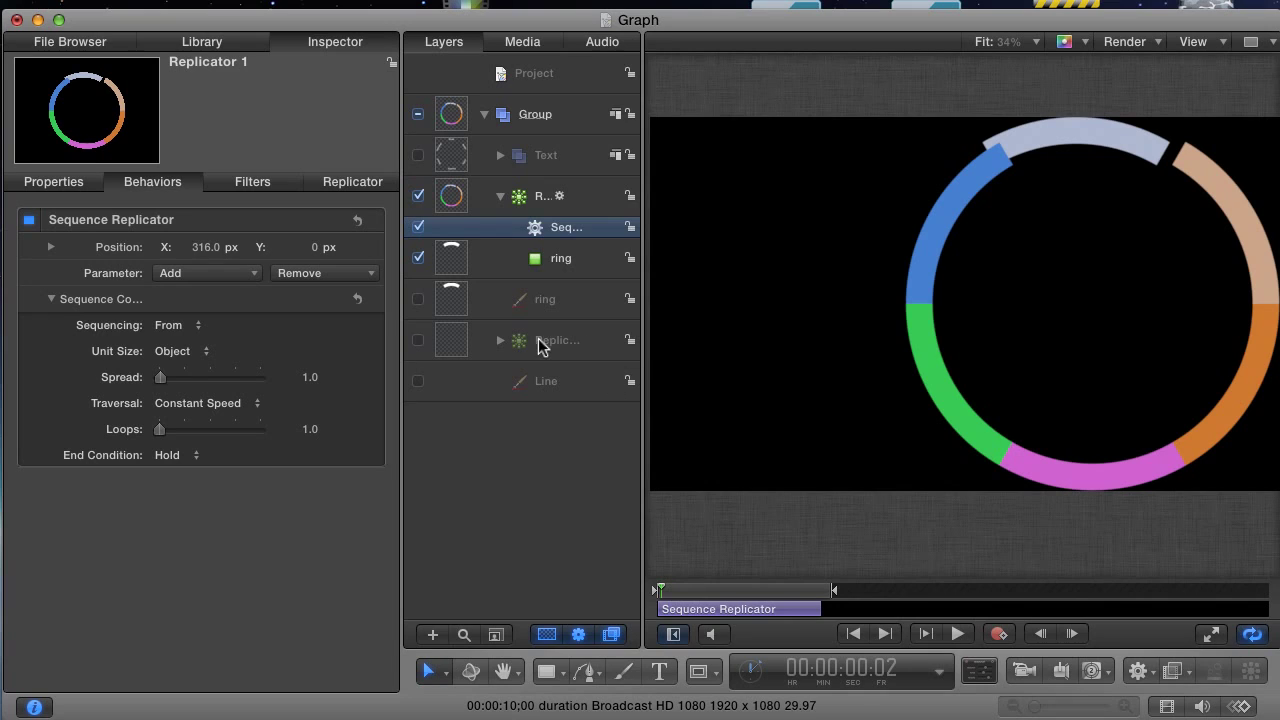
Step: Expand Position, reset the X offset to 0 px with Z at 369 px, and review earlier frames
left_click(51, 247)
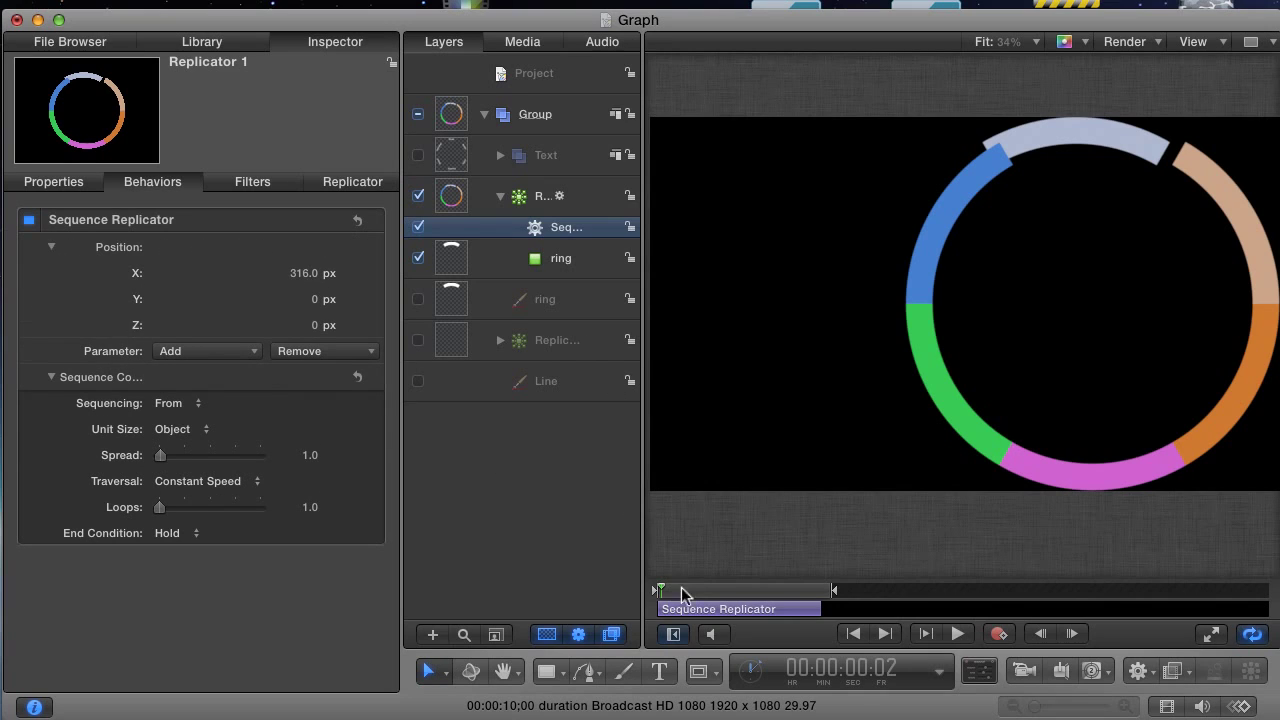
left_click_drag(687, 590, 712, 584)
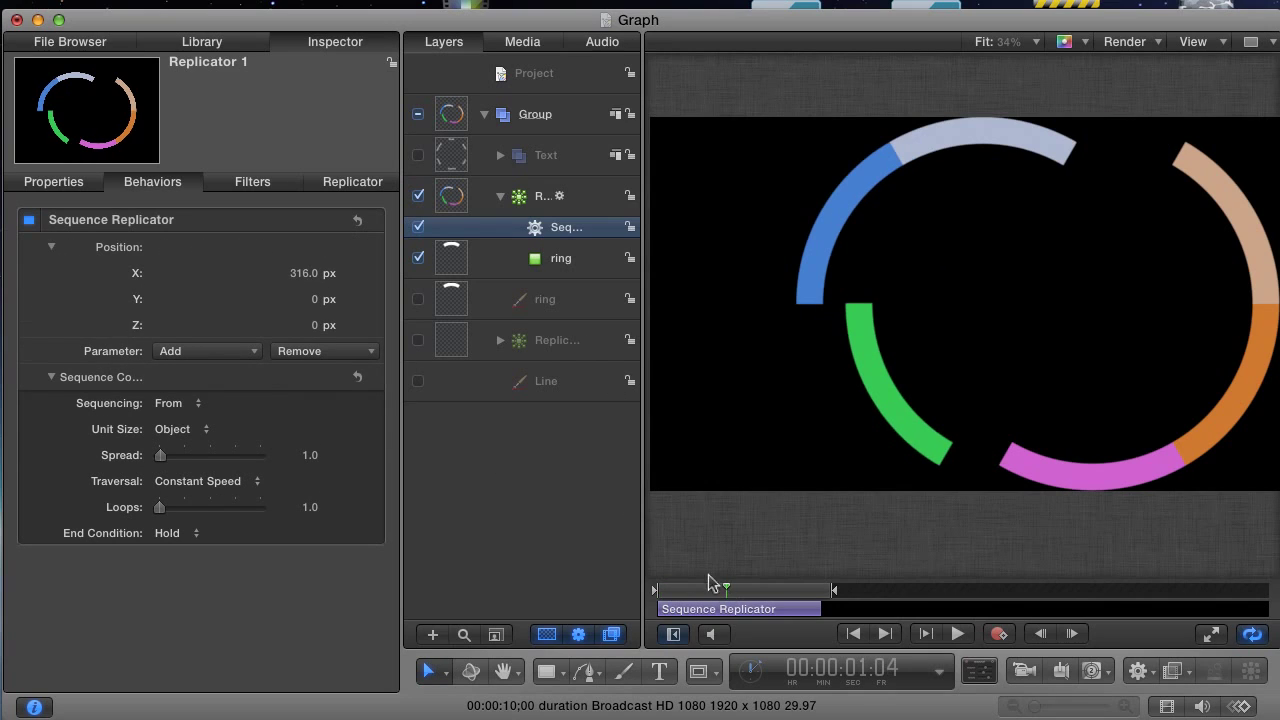
left_click(295, 272)
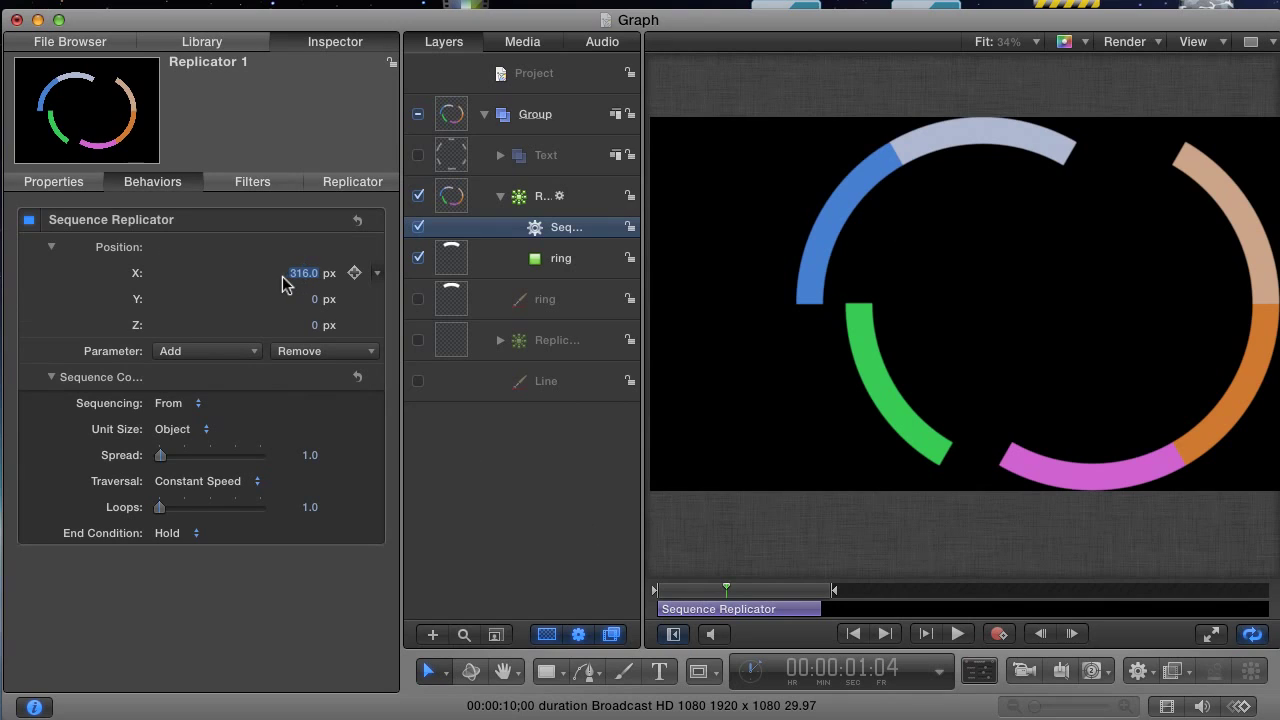
type("0")
key("Return")
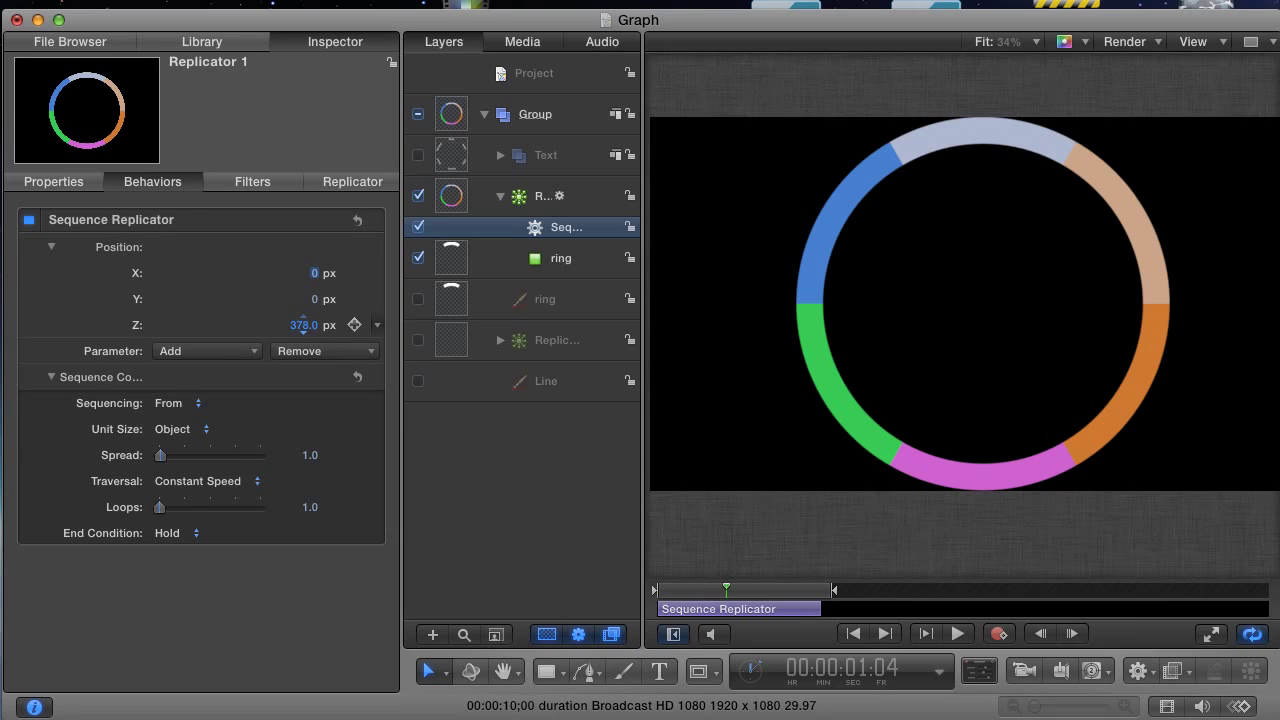
left_click(684, 591)
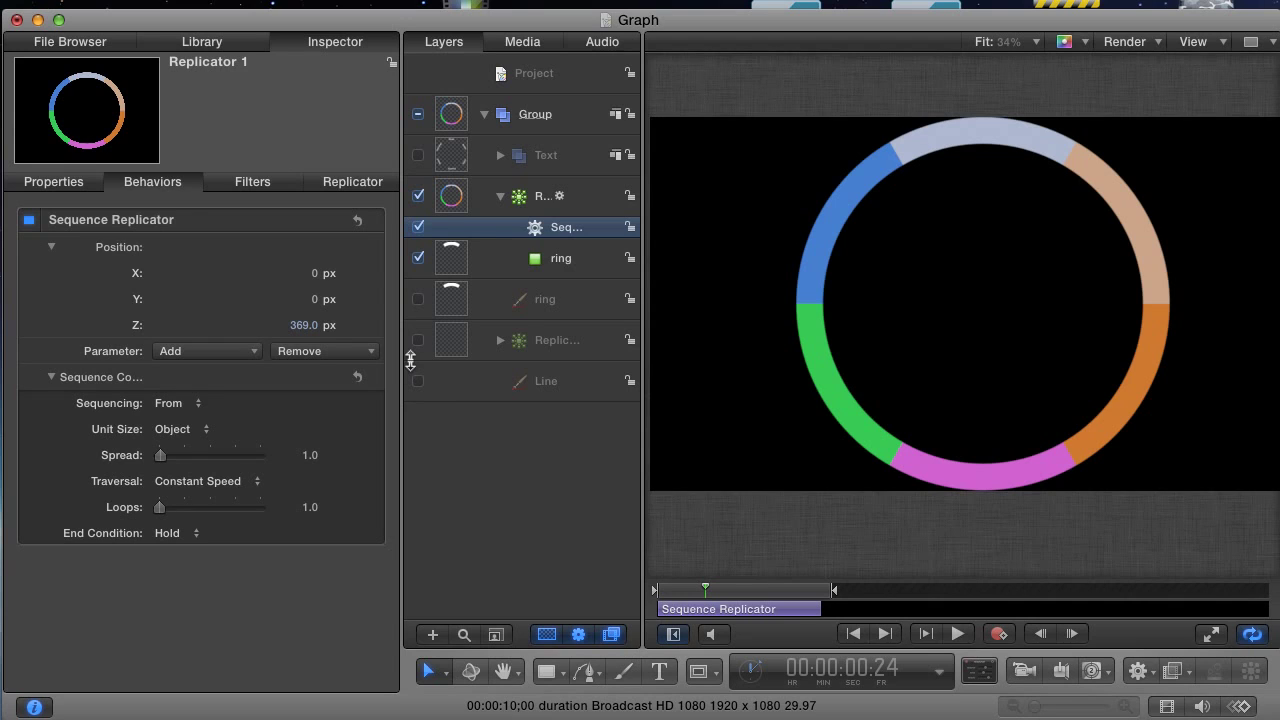
Step: Show the replicator's shape and cell settings on the Inspector's Replicator tab
left_click(350, 183)
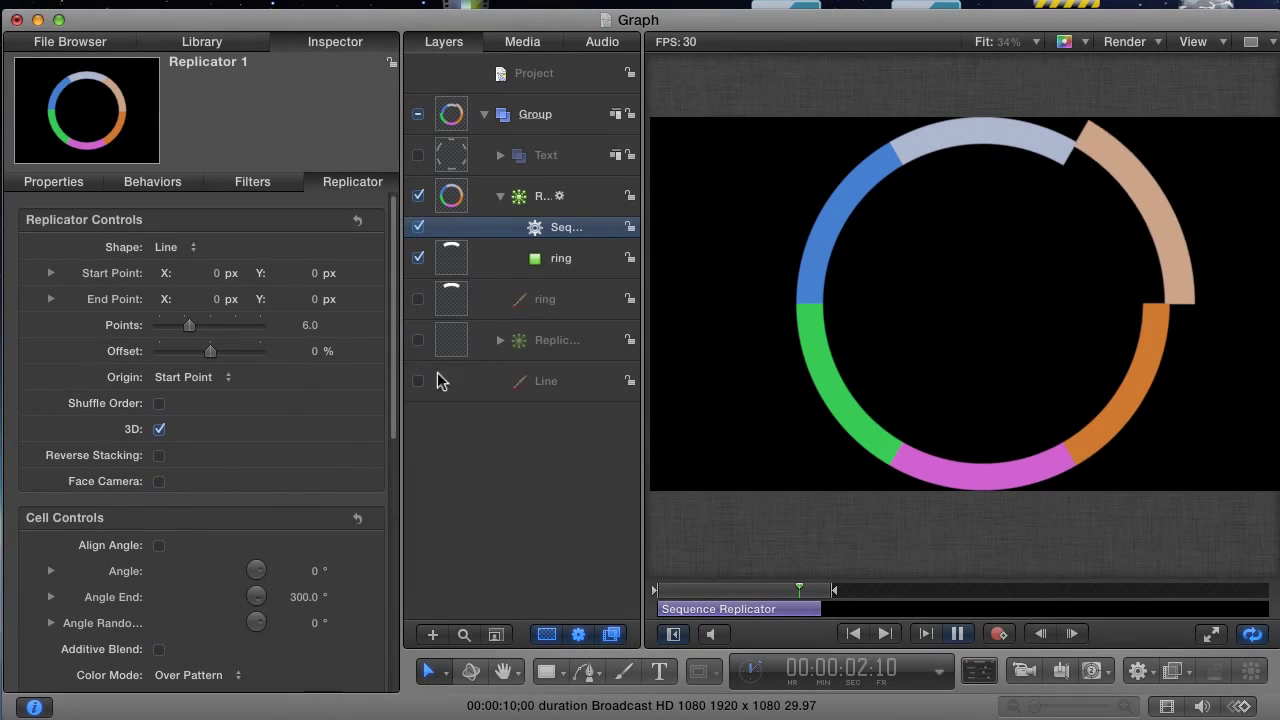
Step: Back in Behaviors, loop playback and raise the Position Z offset to 1356 px
left_click(135, 184)
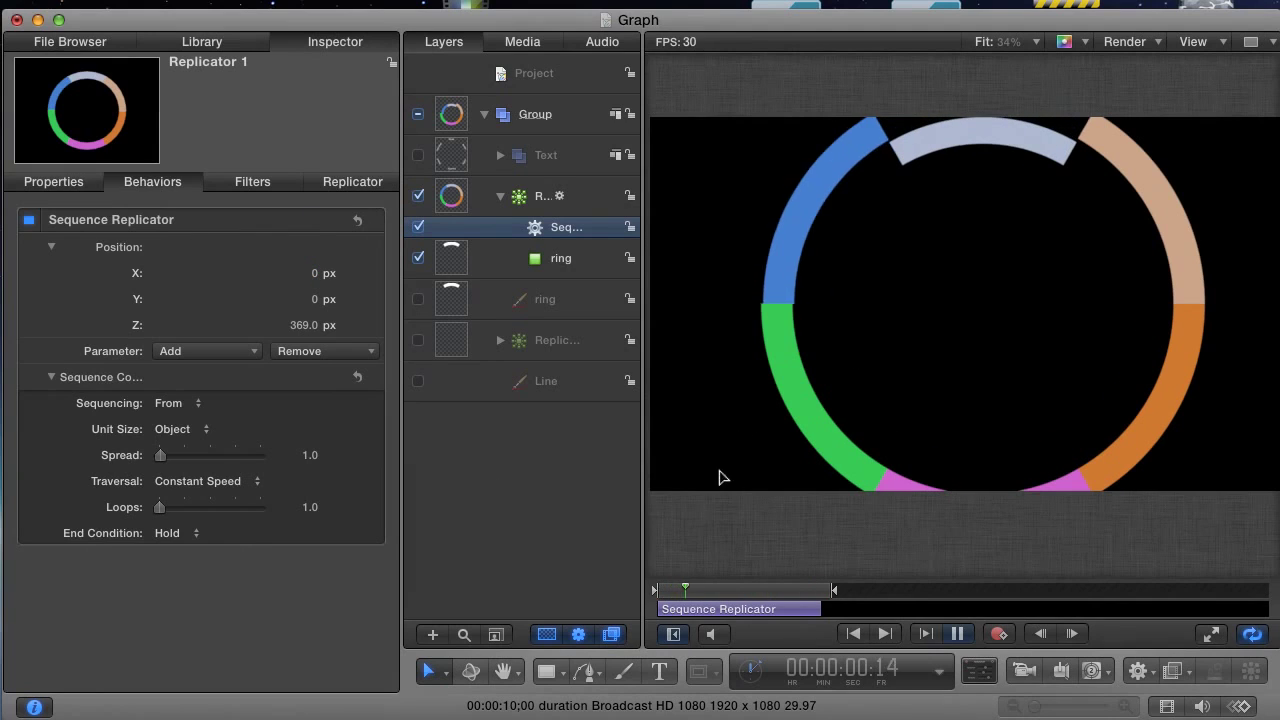
left_click_drag(699, 594, 668, 592)
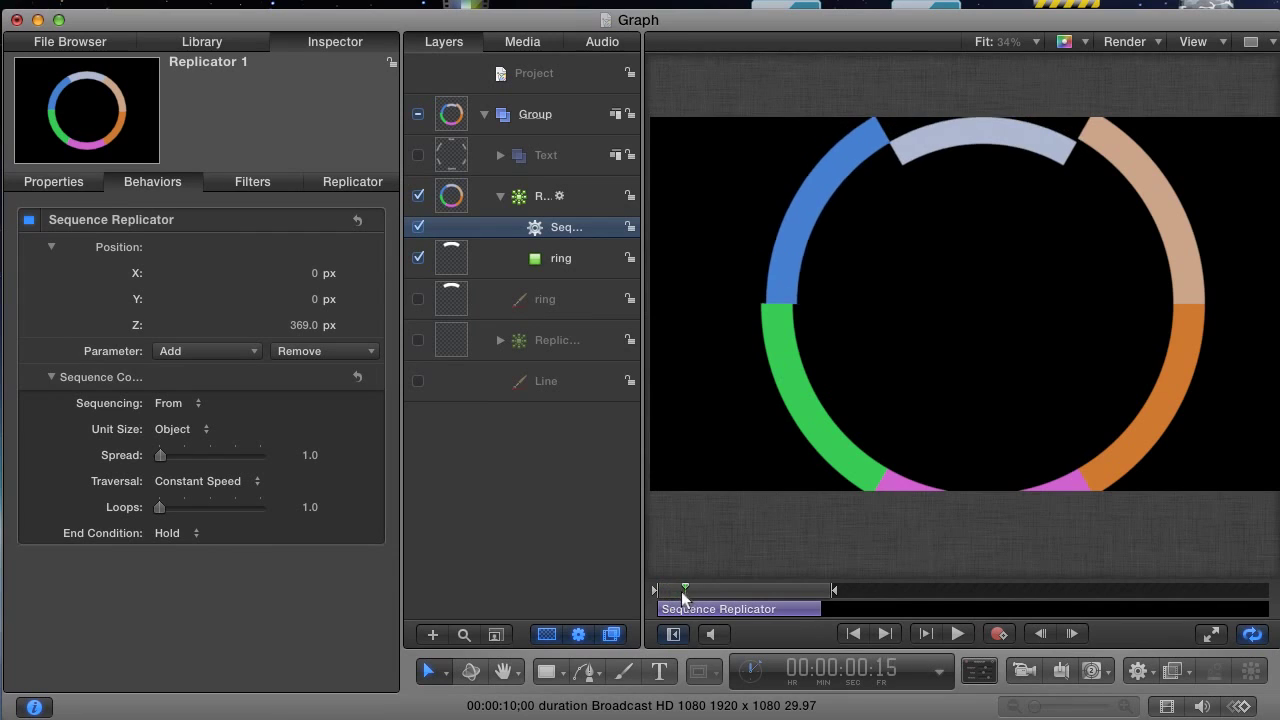
key("space")
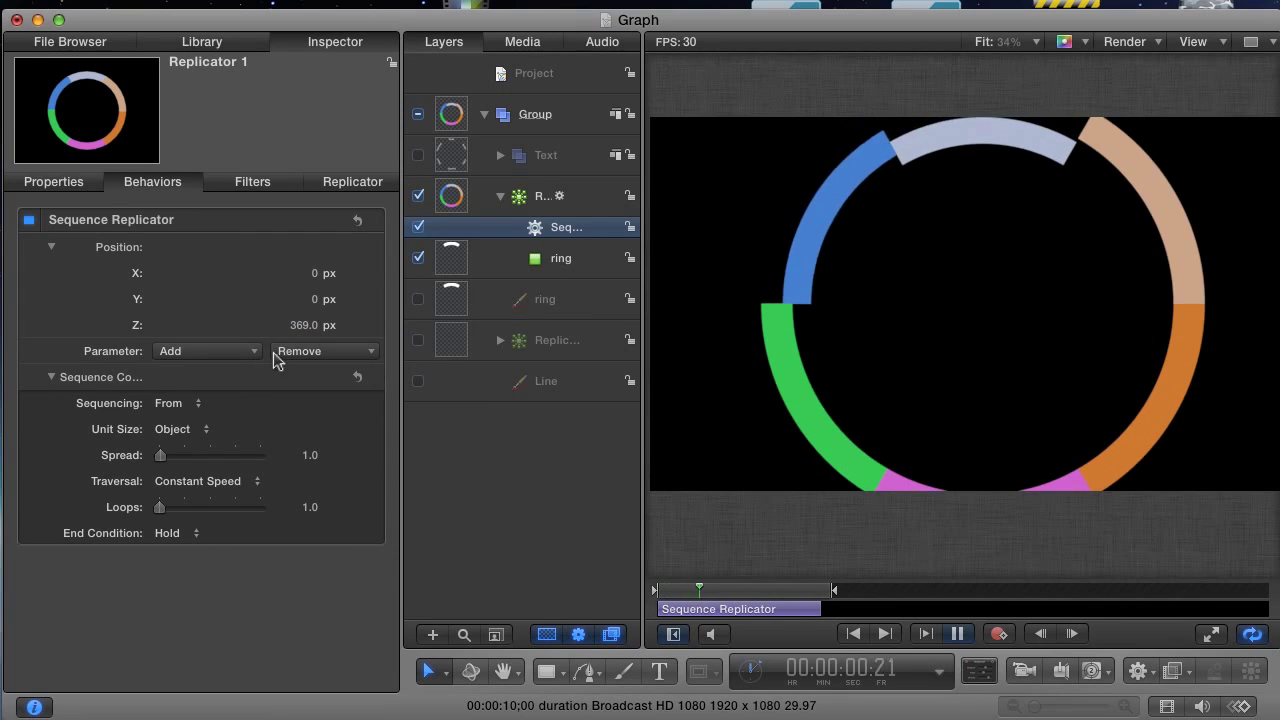
left_click_drag(298, 333, 368, 324)
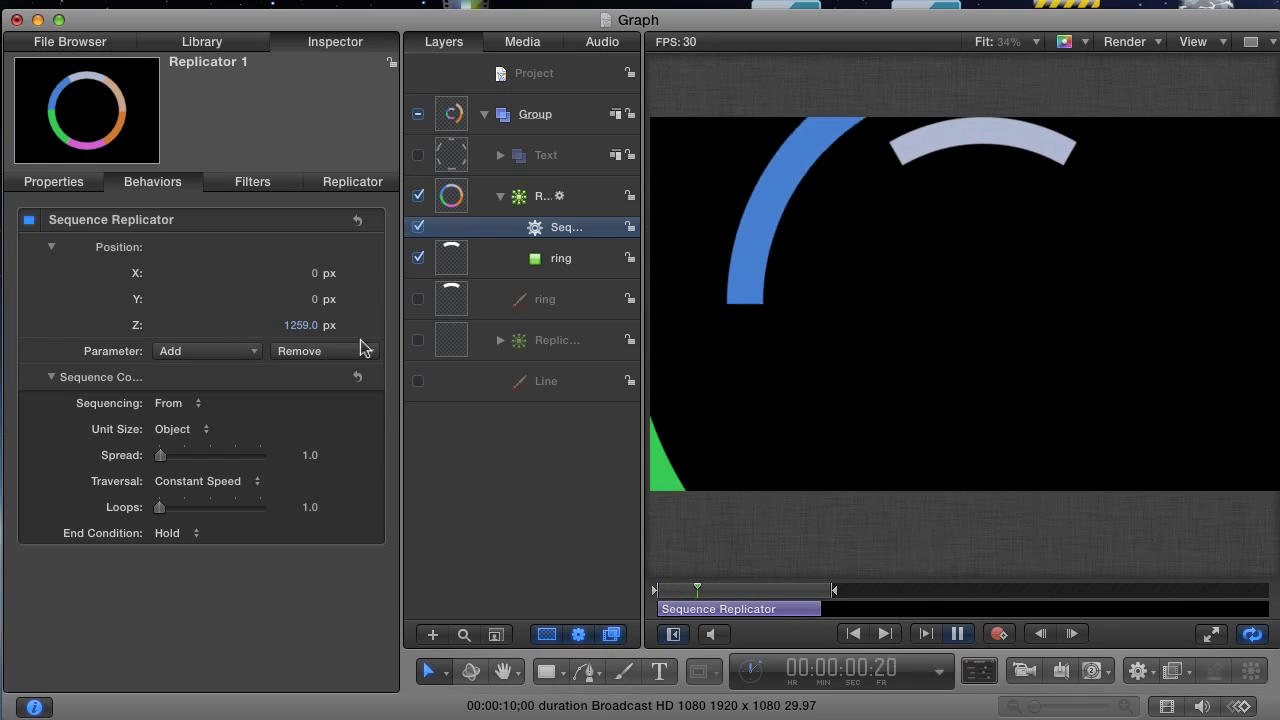
left_click_drag(298, 333, 297, 335)
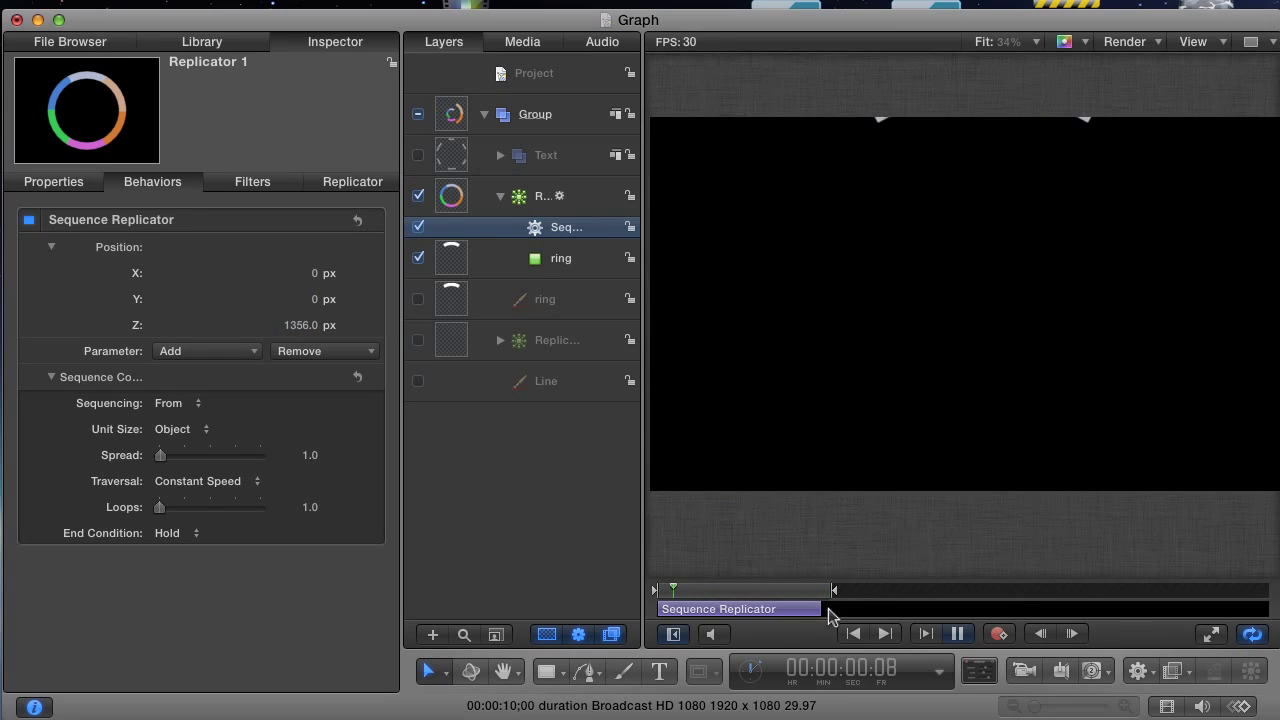
Step: Extend the Sequence Replicator behavior's out point later in the mini-timeline so the wedges fly in one by one
mouse_move(817, 609)
left_mouse_down()
mouse_move(870, 609)
mouse_move(851, 593)
mouse_move(882, 593)
left_mouse_up()
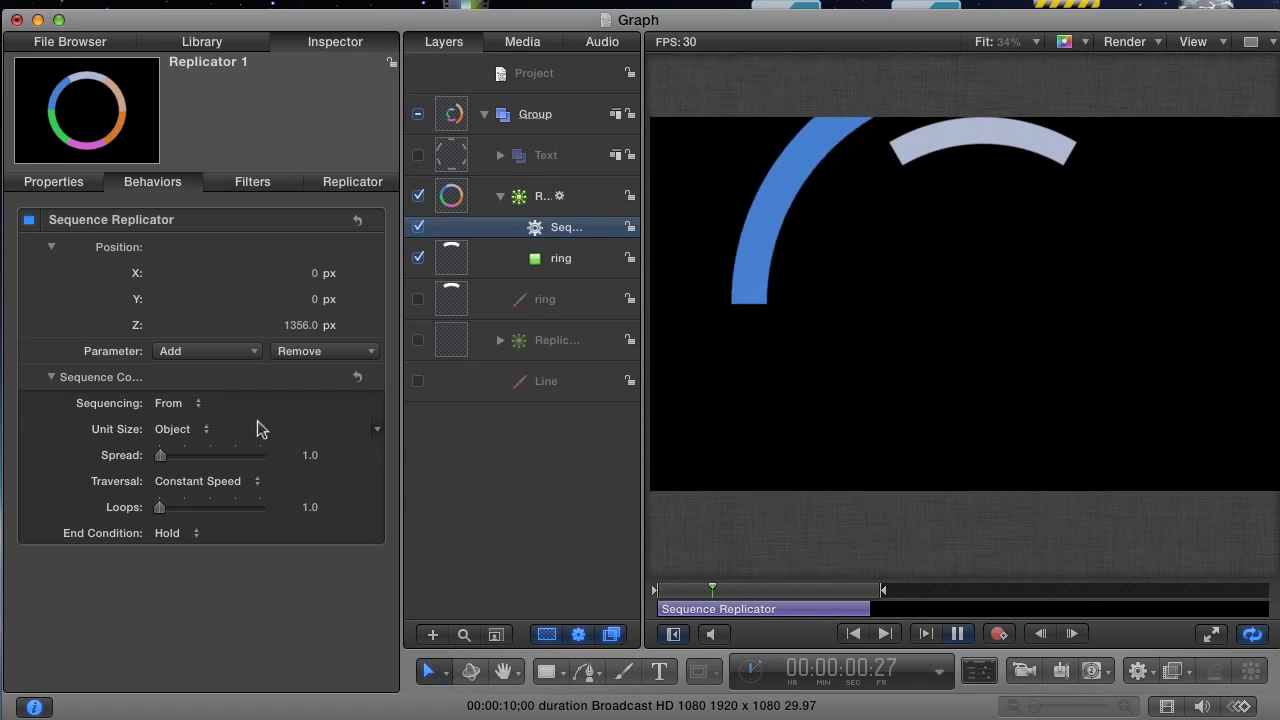
Step: Change the Sequence Replicator's Traversal from Constant Speed to Ease Out
left_click(249, 481)
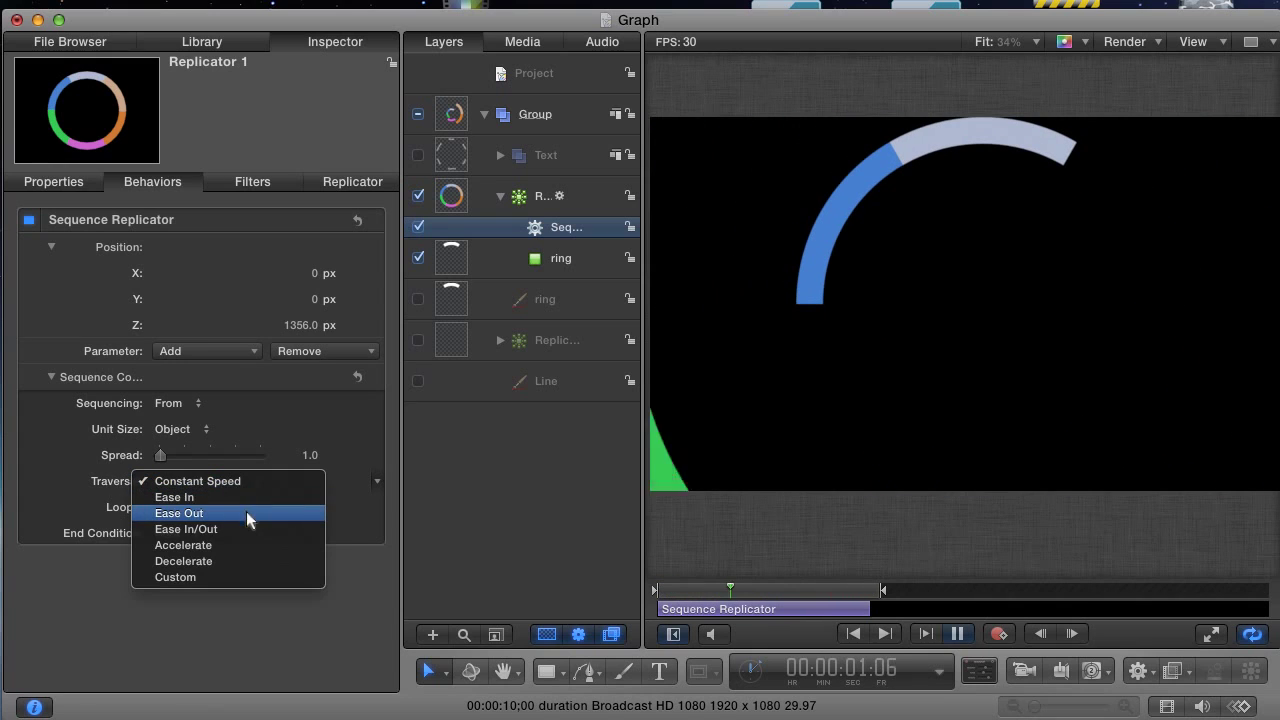
left_click(248, 514)
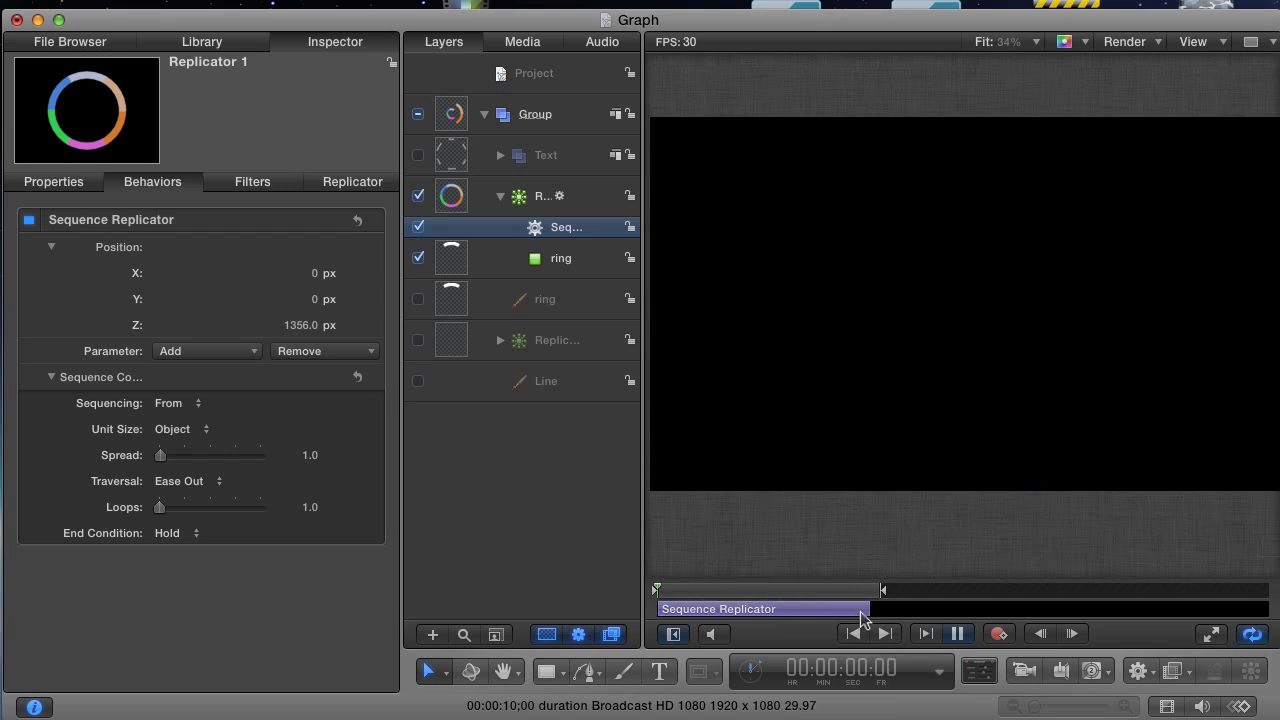
Step: Lengthen the sequence behavior further, stop playback, and set Spread to 3.0
mouse_move(866, 609)
left_mouse_down()
mouse_move(912, 610)
mouse_move(922, 591)
left_mouse_up()
left_click(908, 590)
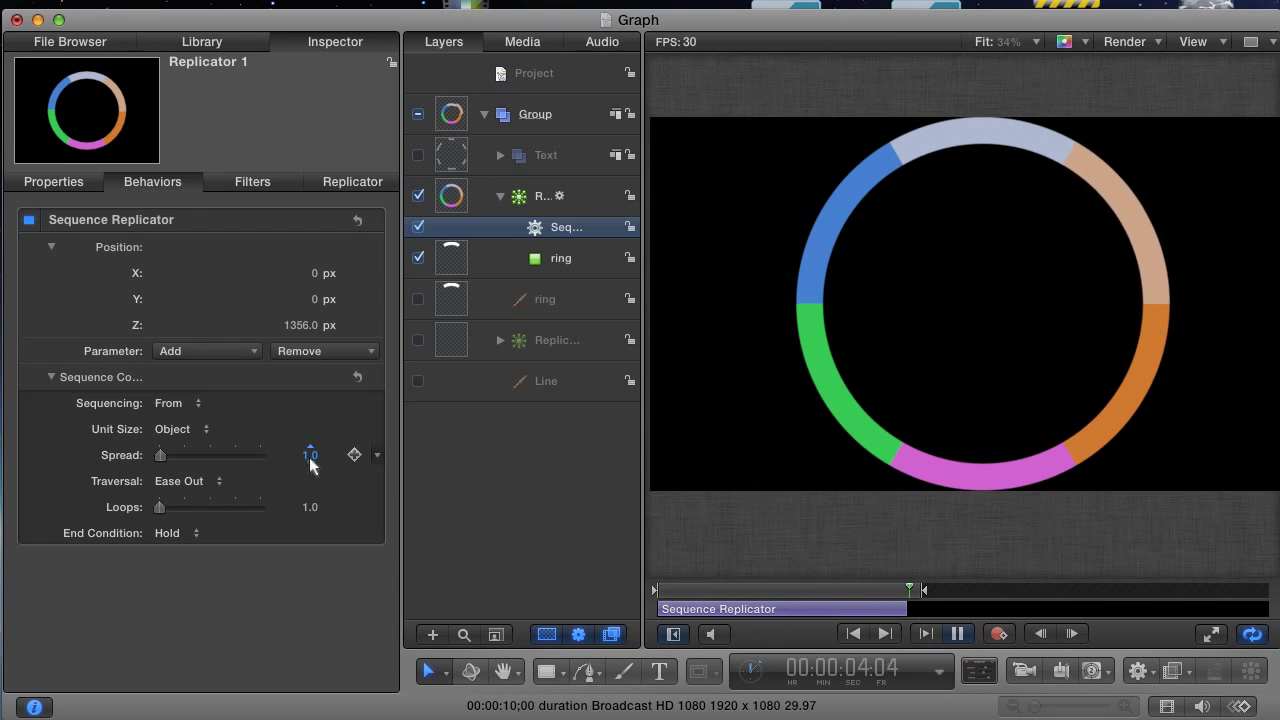
left_click(310, 456)
type("0")
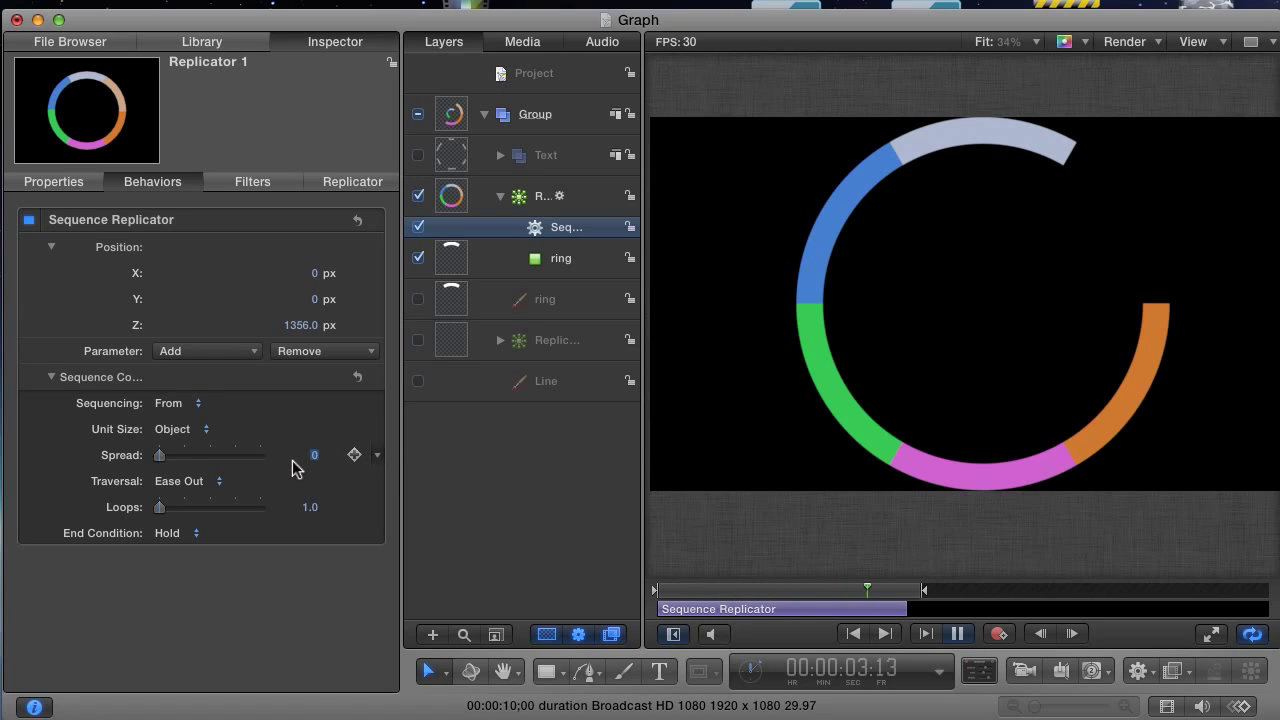
type("3")
key("Return")
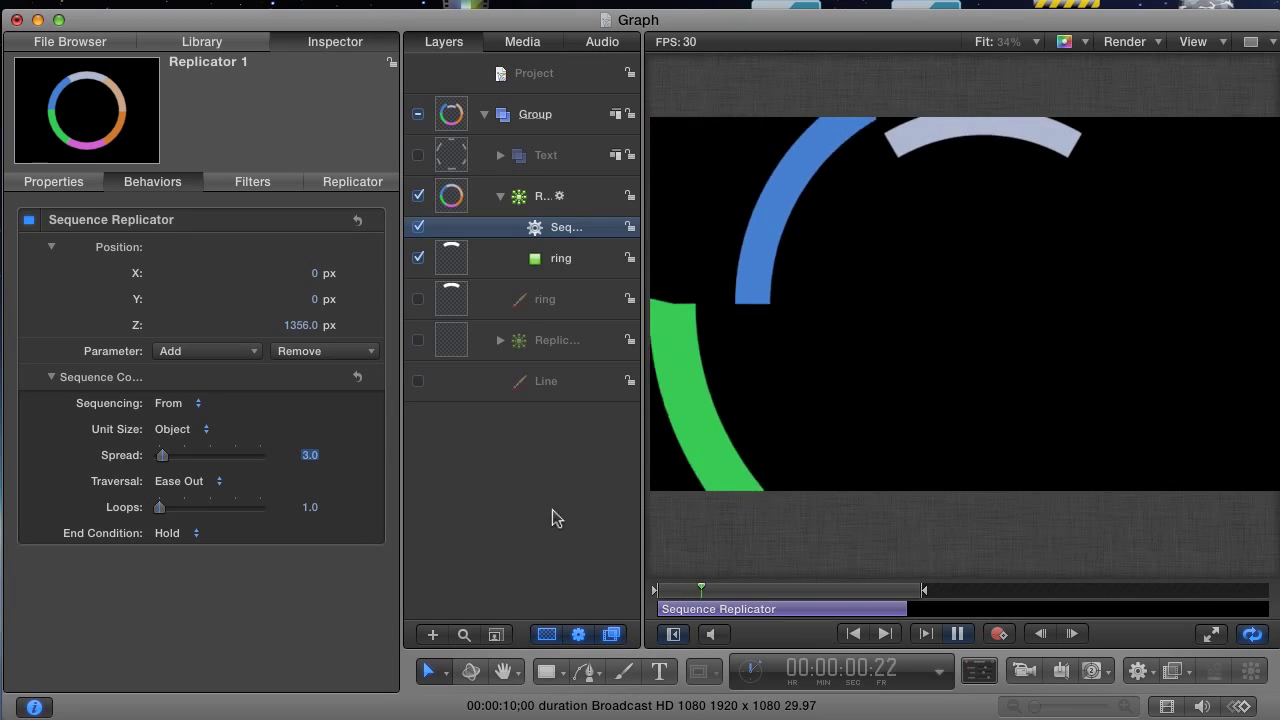
Step: Trim the Sequence Replicator's out point back slightly and stop playback near 1 second 24 frames
left_click_drag(893, 614, 863, 612)
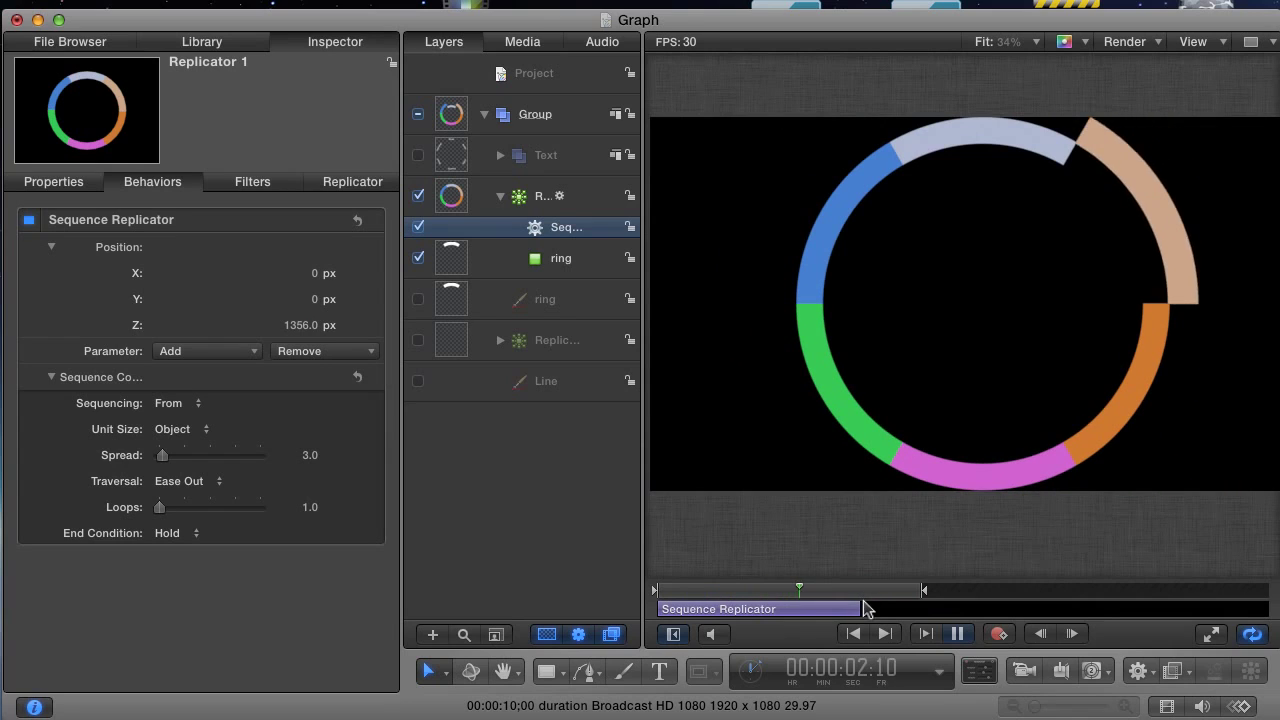
left_click_drag(862, 609, 874, 591)
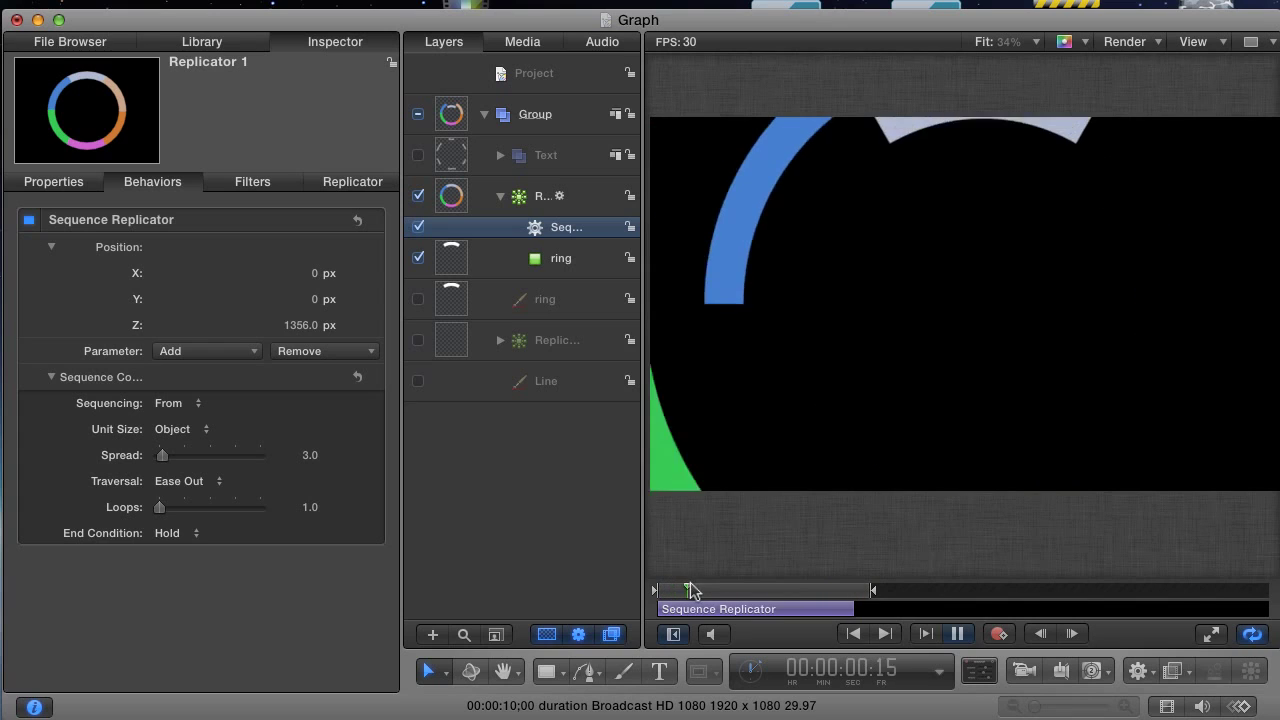
key("space")
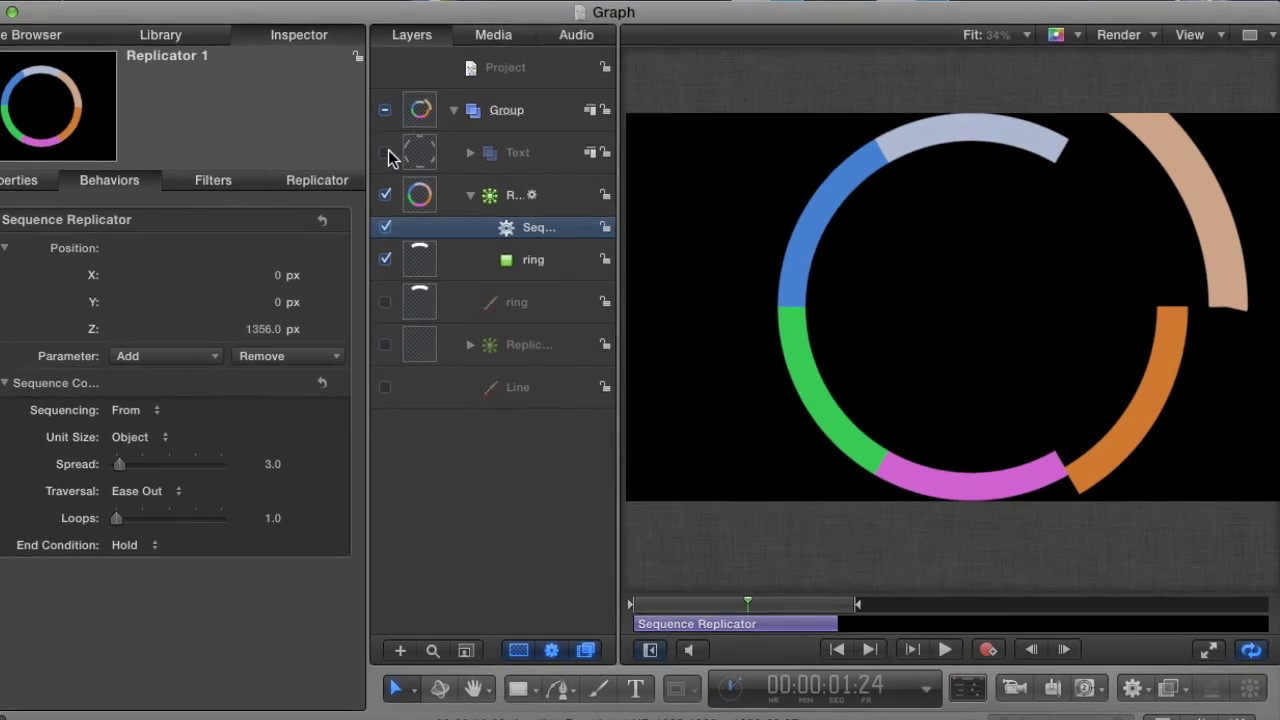
Step: Turn on and expand the Text group holding the First–Sixth labels, then scrub to preview
left_click(418, 155)
left_click(360, 145)
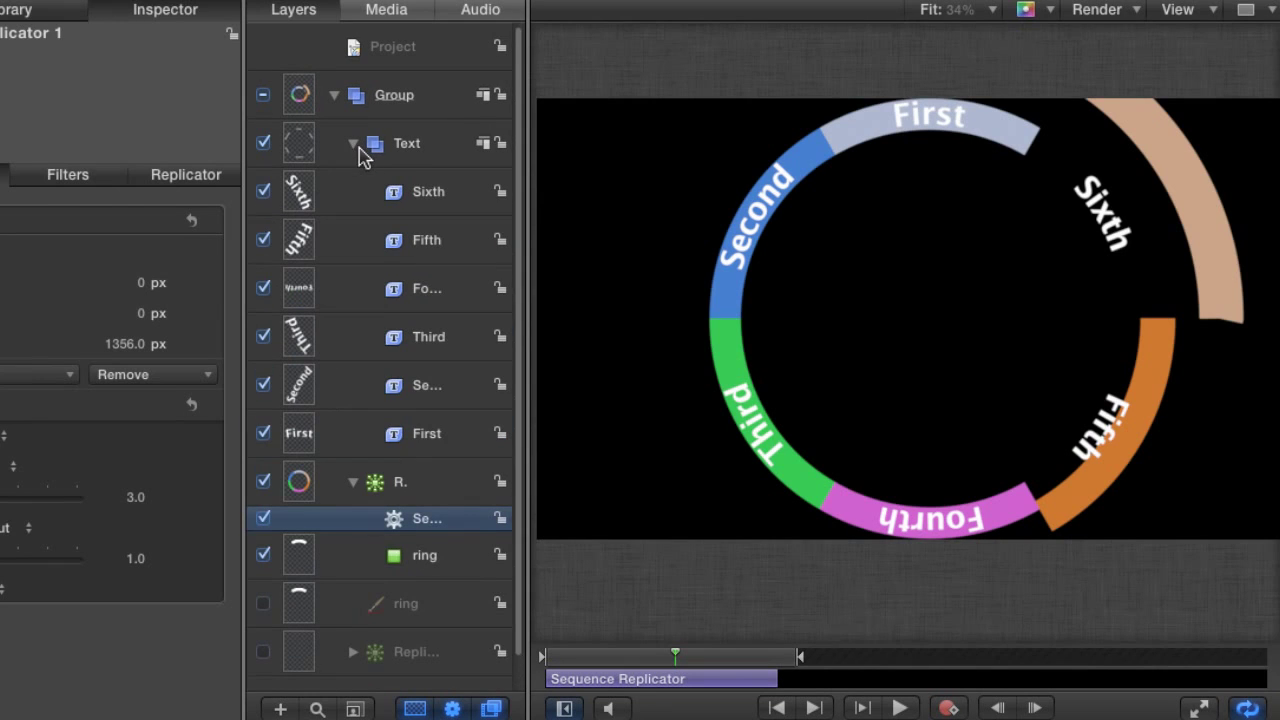
left_click(355, 146)
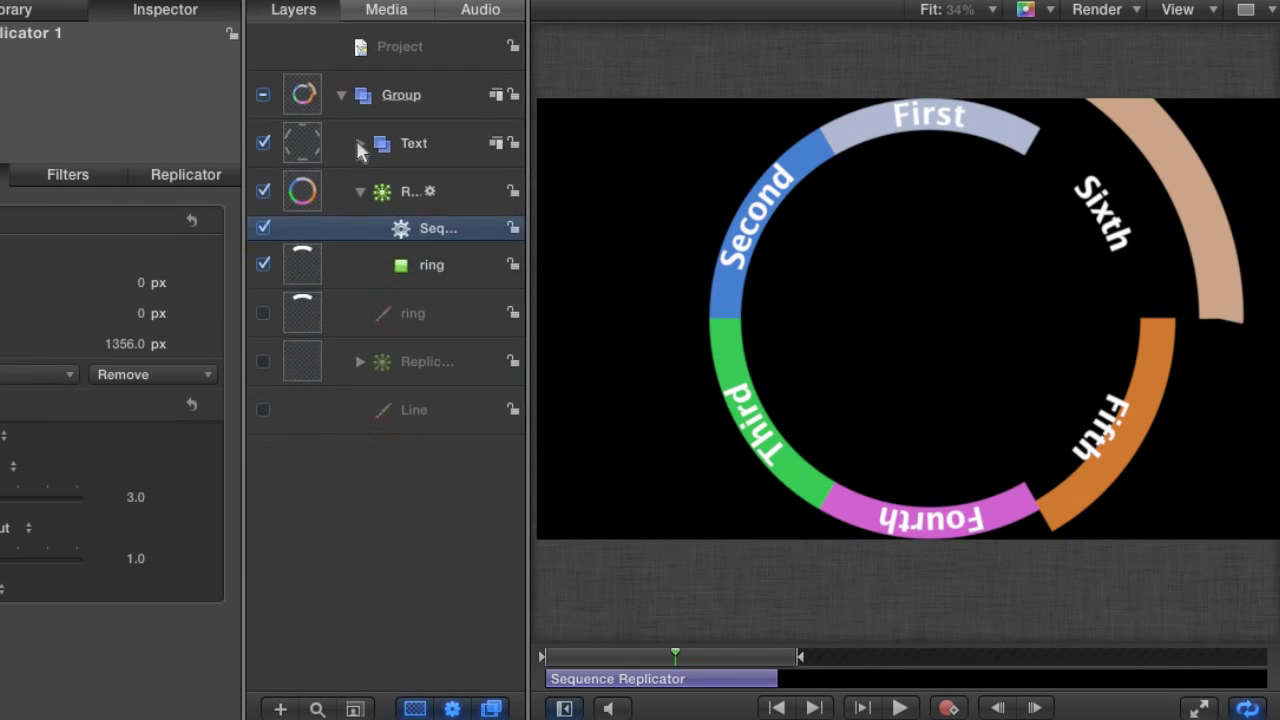
left_click(355, 146)
left_click_drag(660, 660, 590, 664)
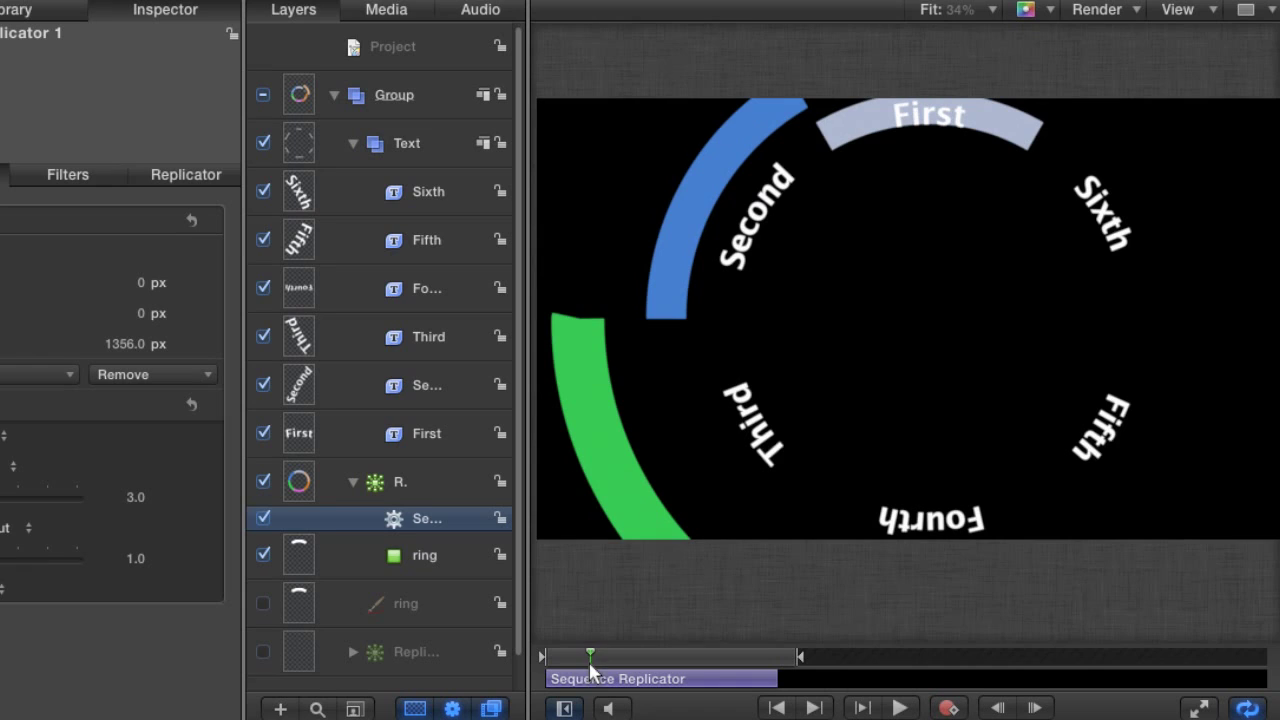
Step: Set in points for the First, Second, Third and Fourth labels where their wedges appear
left_click(440, 448)
key("i")
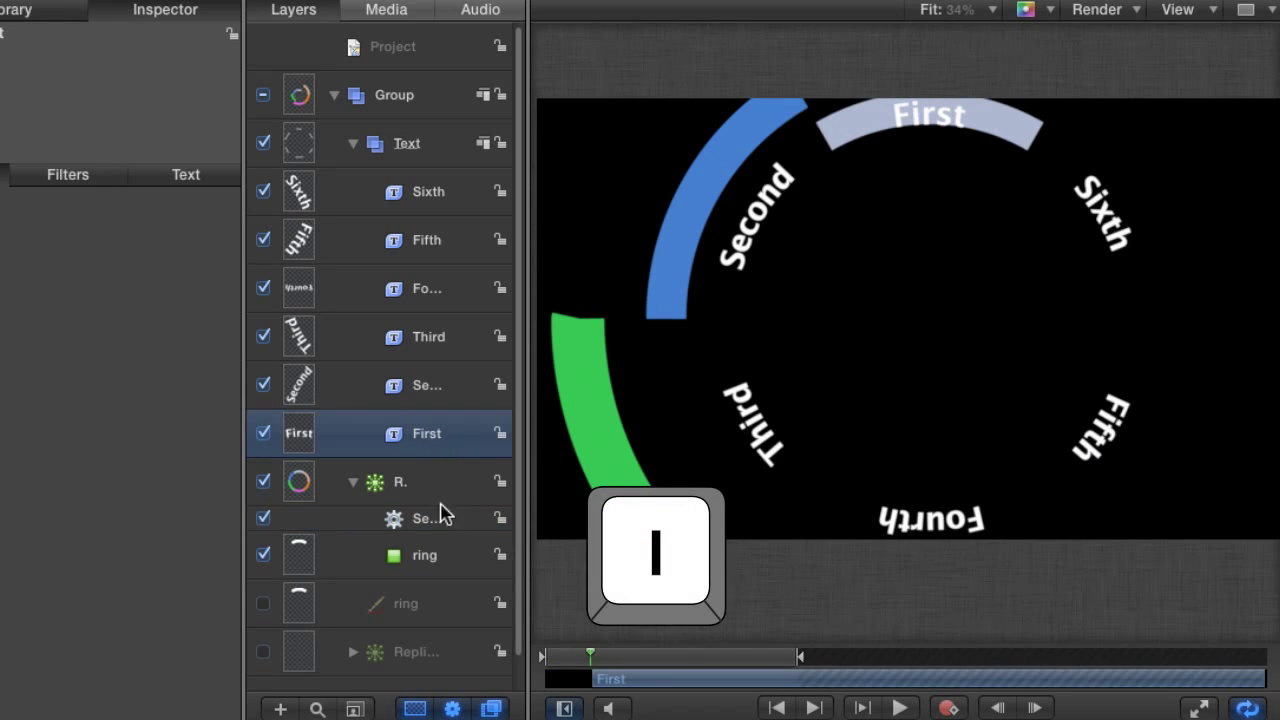
left_click_drag(591, 660, 610, 658)
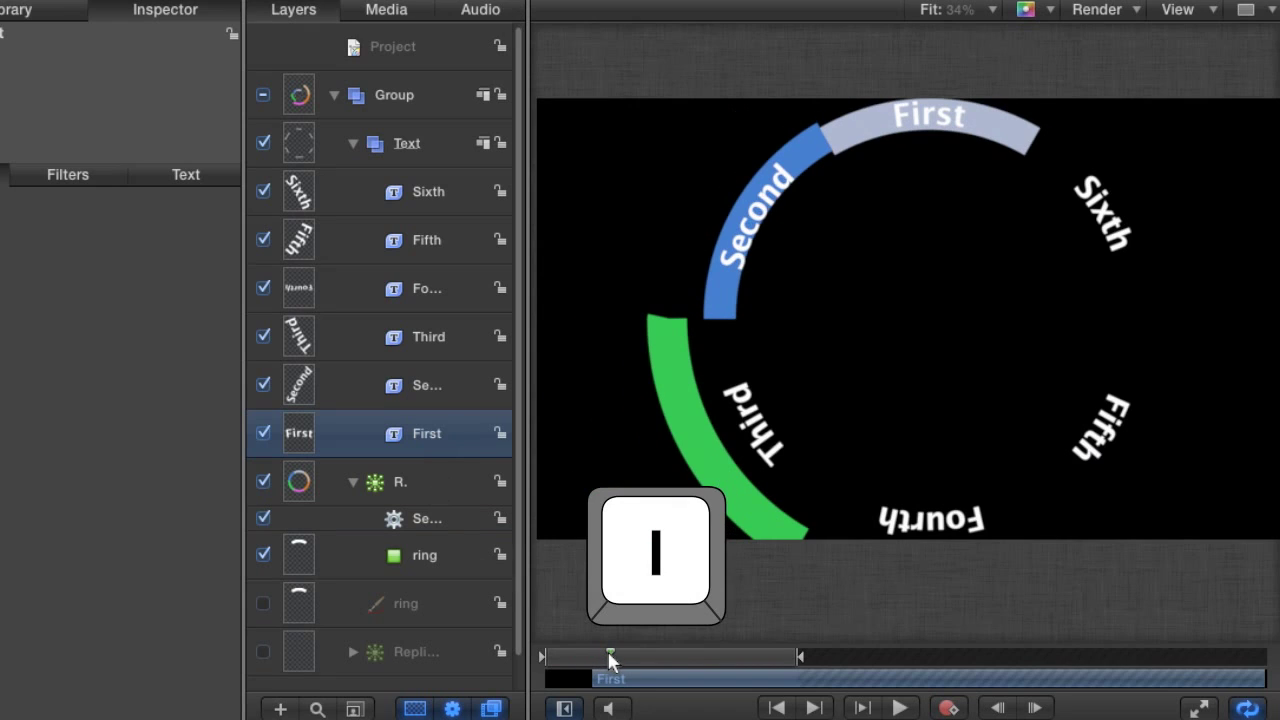
left_click(437, 392)
key("i")
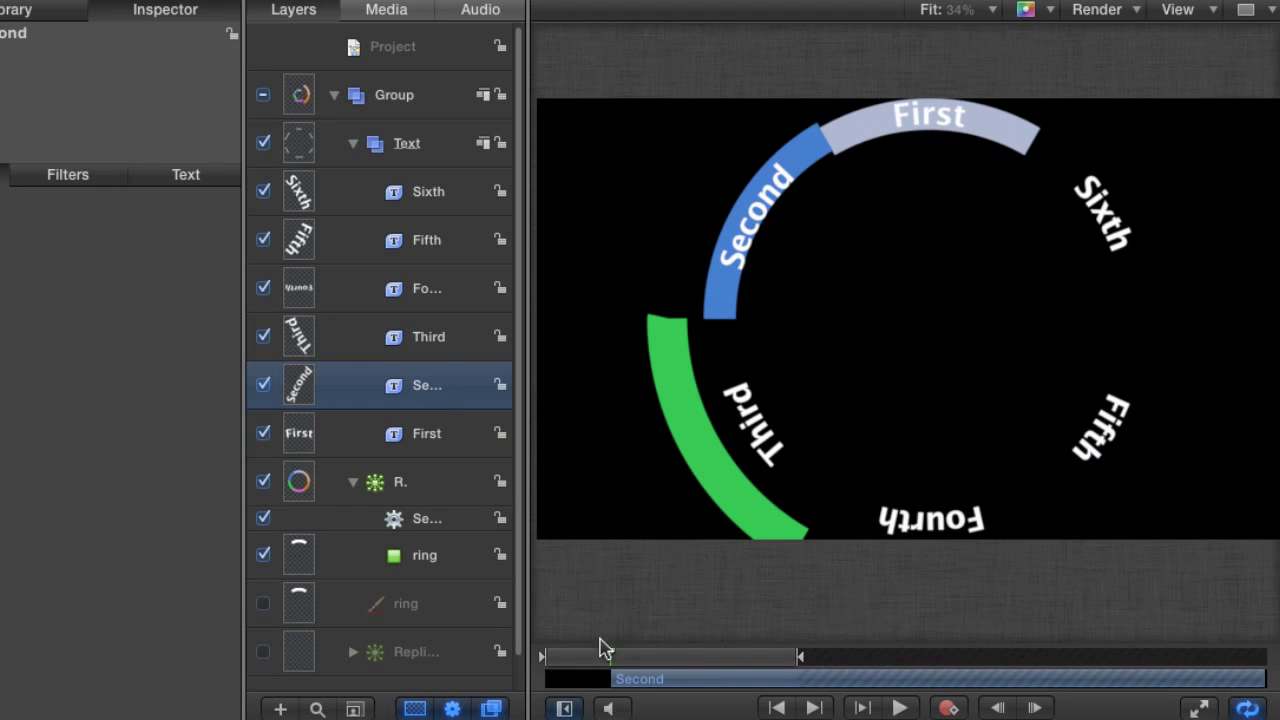
left_click_drag(608, 656, 631, 655)
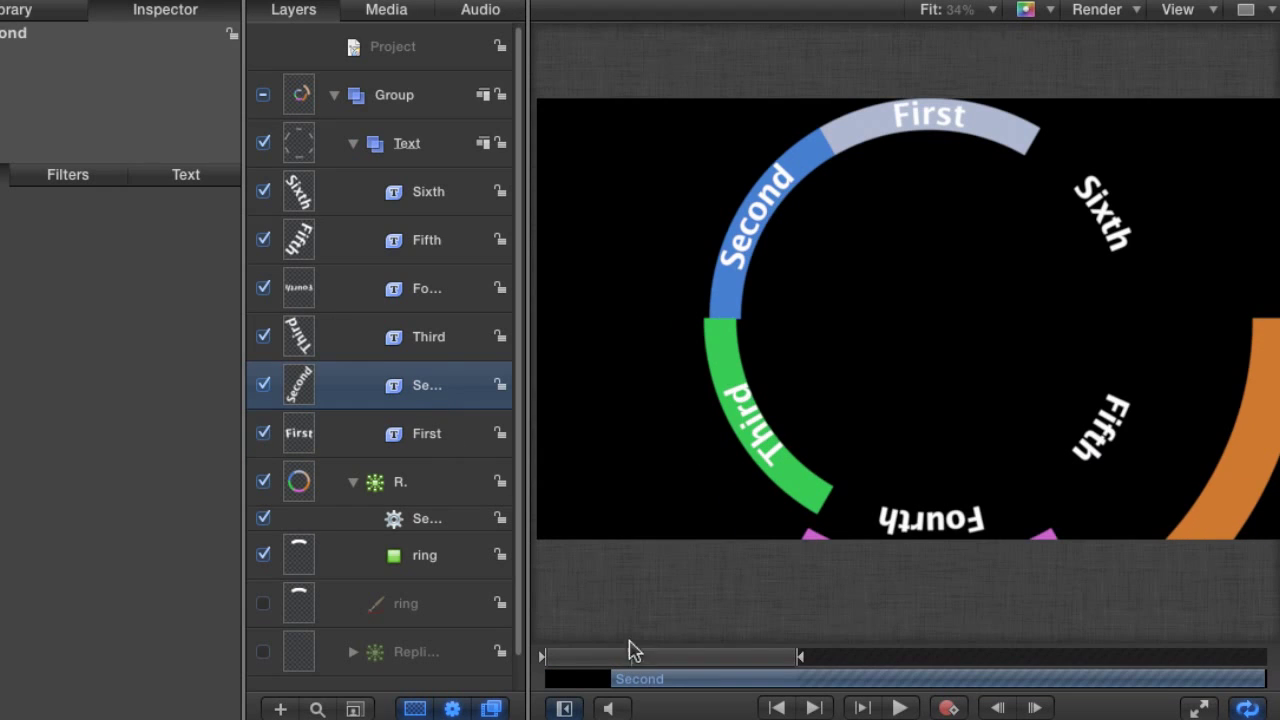
left_click(420, 345)
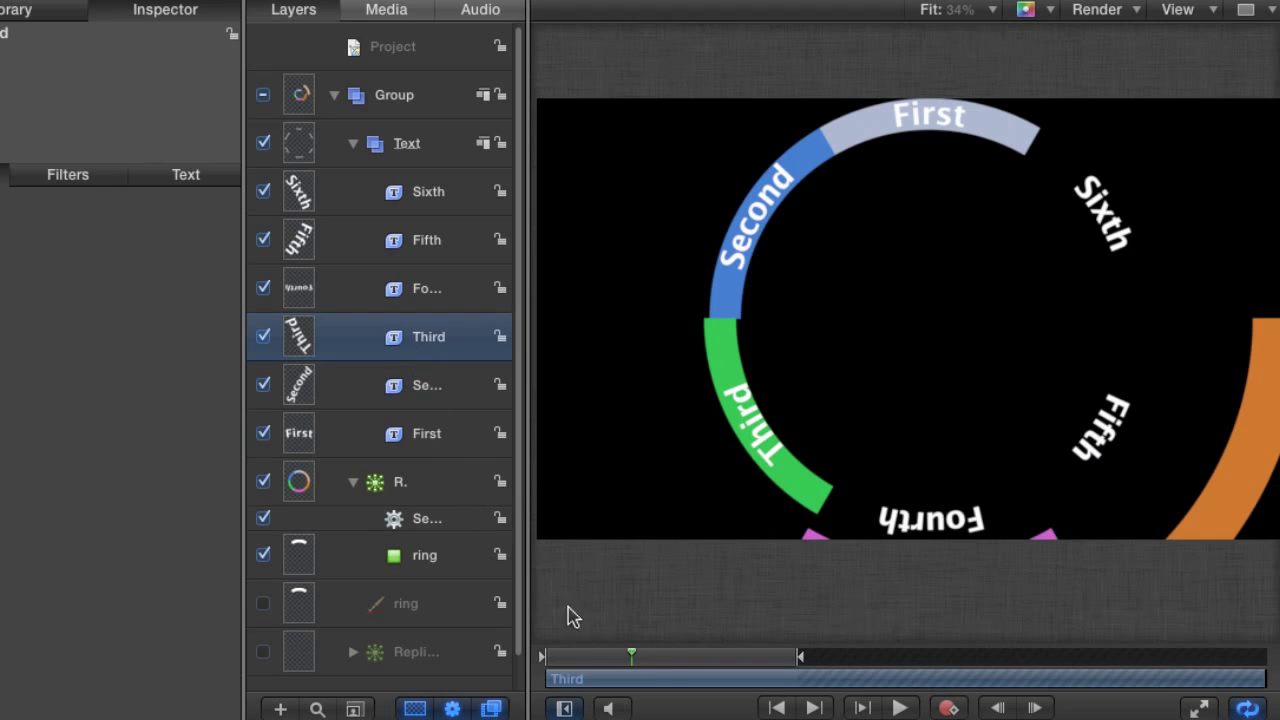
key("i")
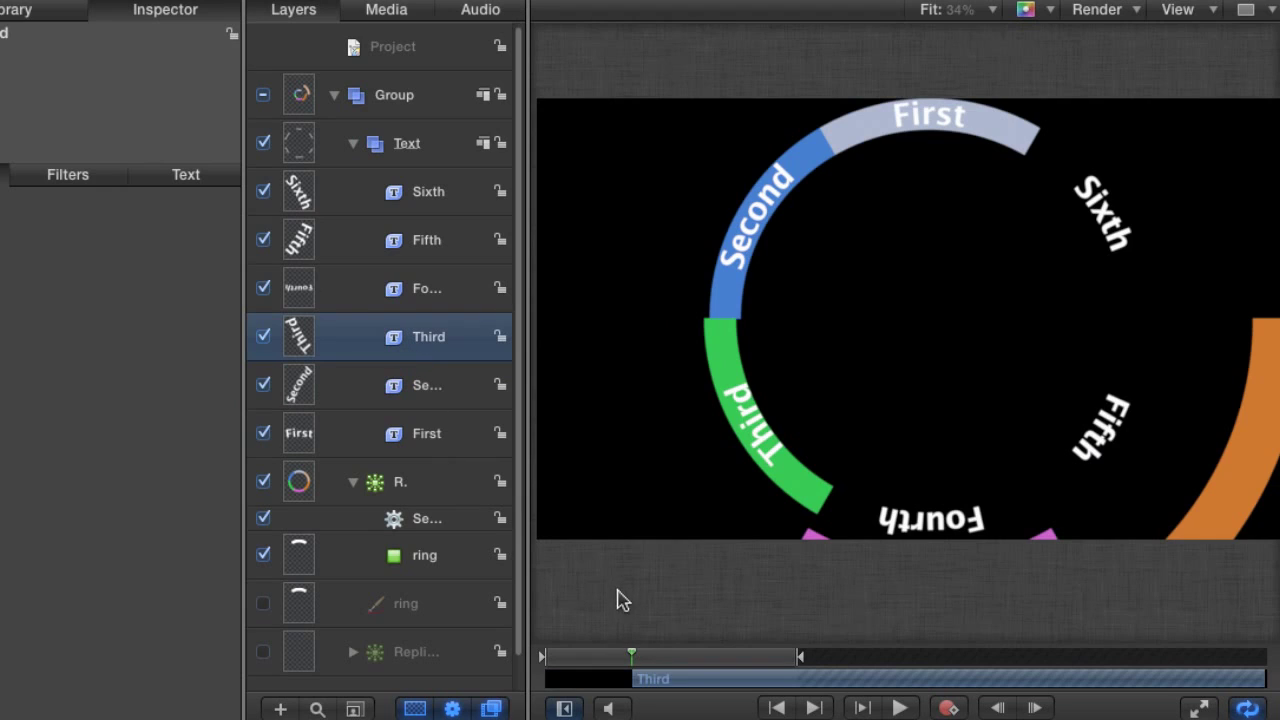
left_click_drag(632, 657, 655, 657)
left_click(422, 298)
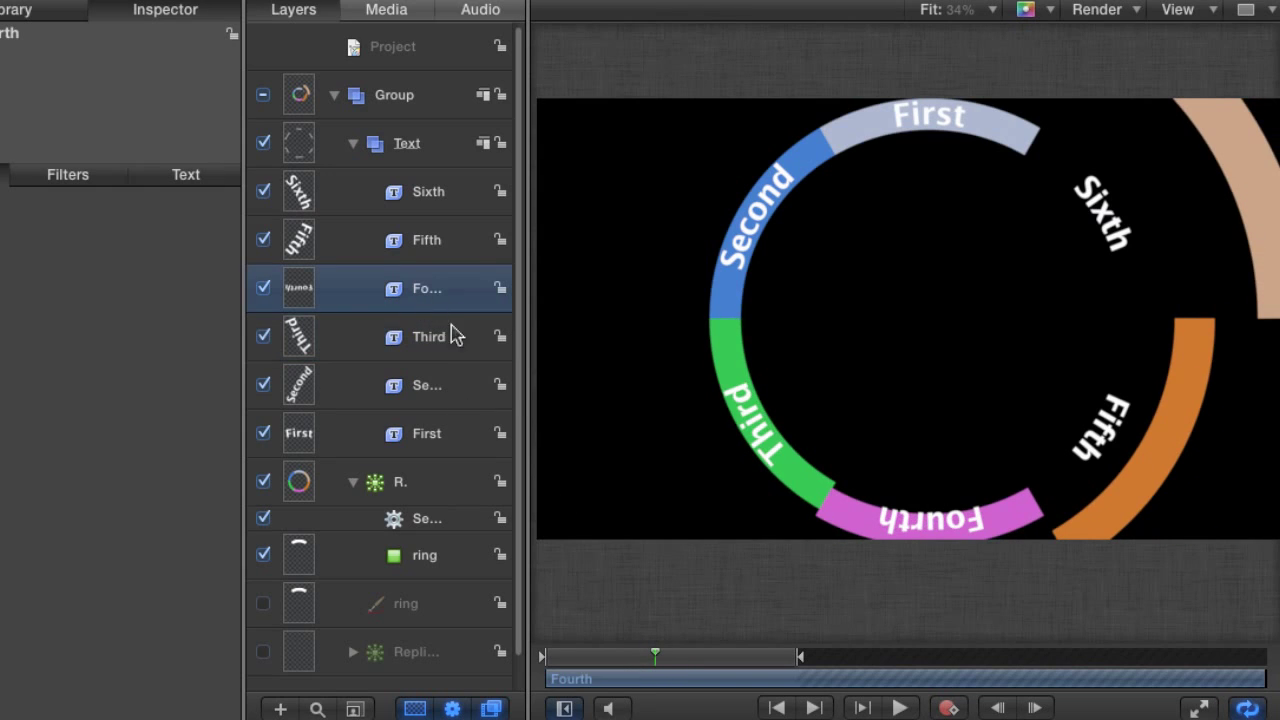
key("i")
left_click_drag(655, 657, 676, 657)
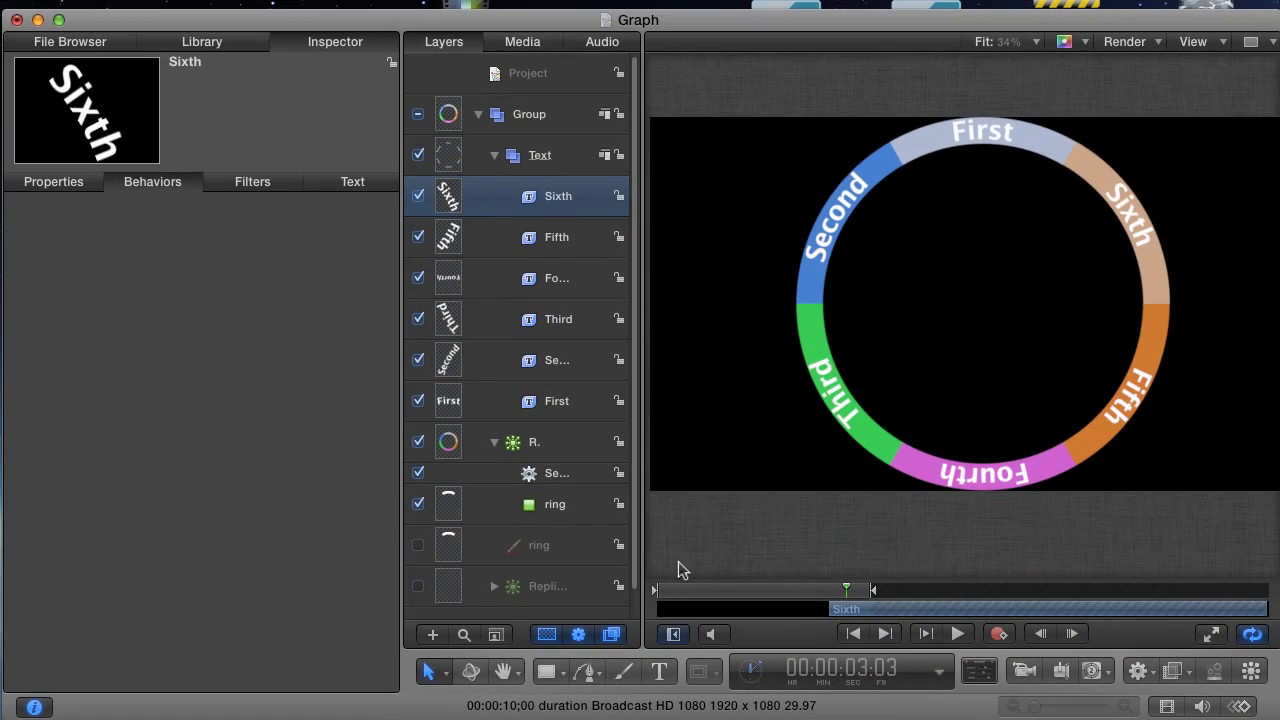
Step: Add a Fade In/Fade Out behavior to the First label with Fade Out 0 and Fade In 6.0
left_click(550, 404)
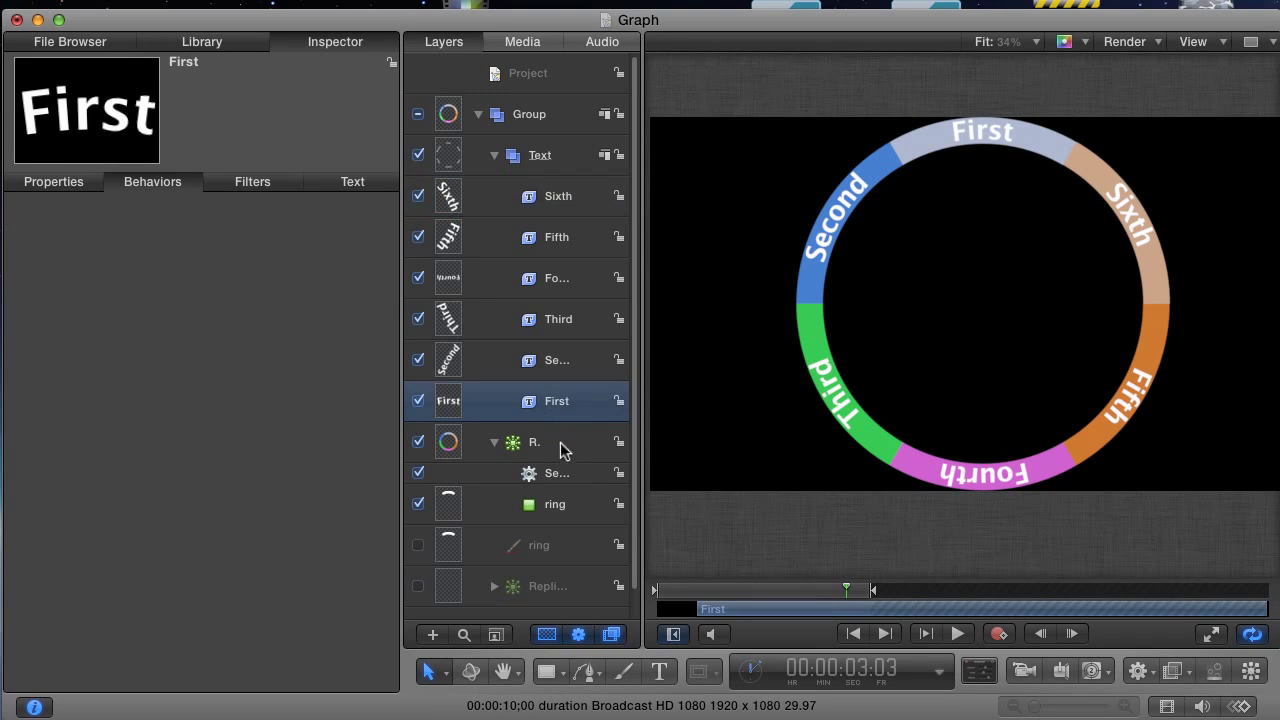
left_click(1138, 670)
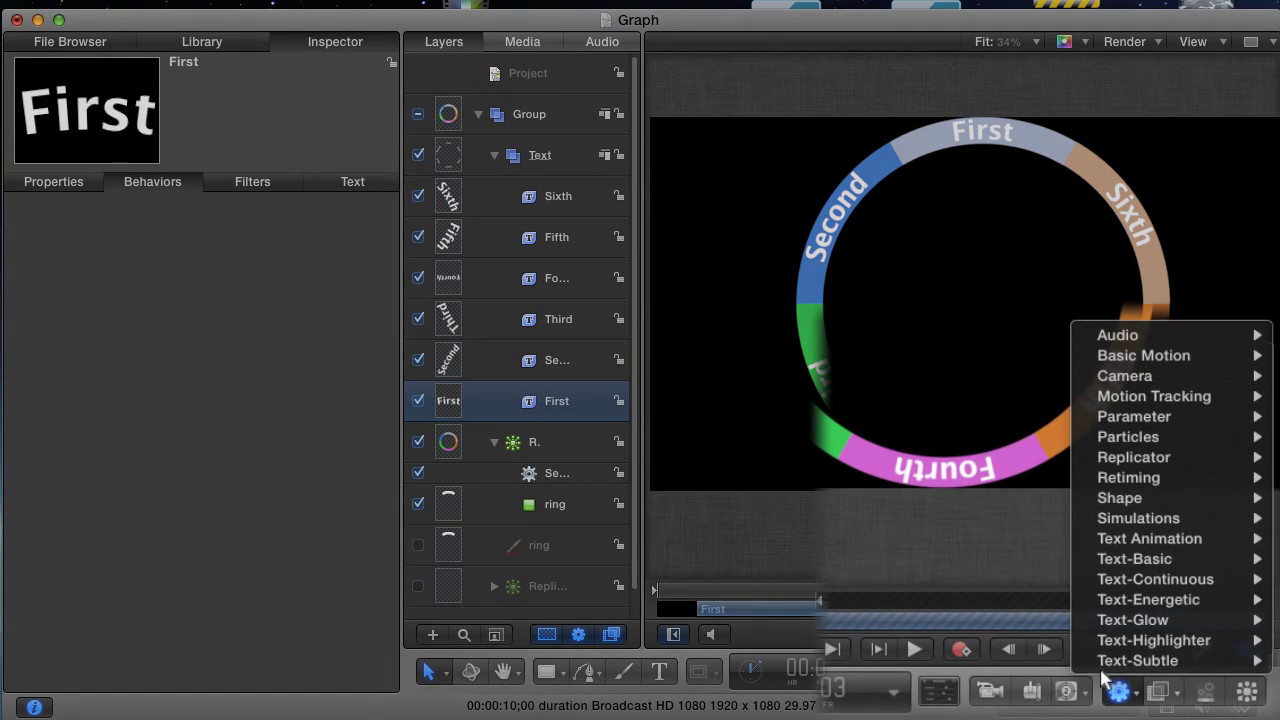
mouse_move(1080, 365)
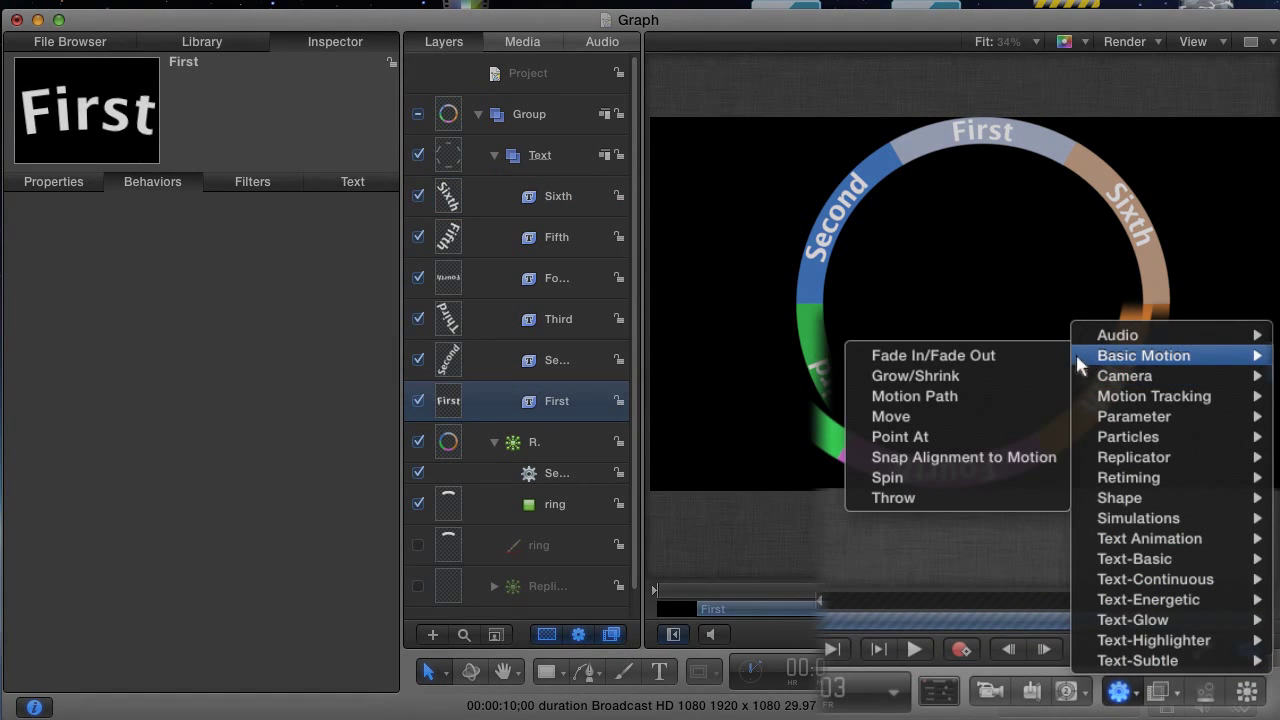
left_click(975, 358)
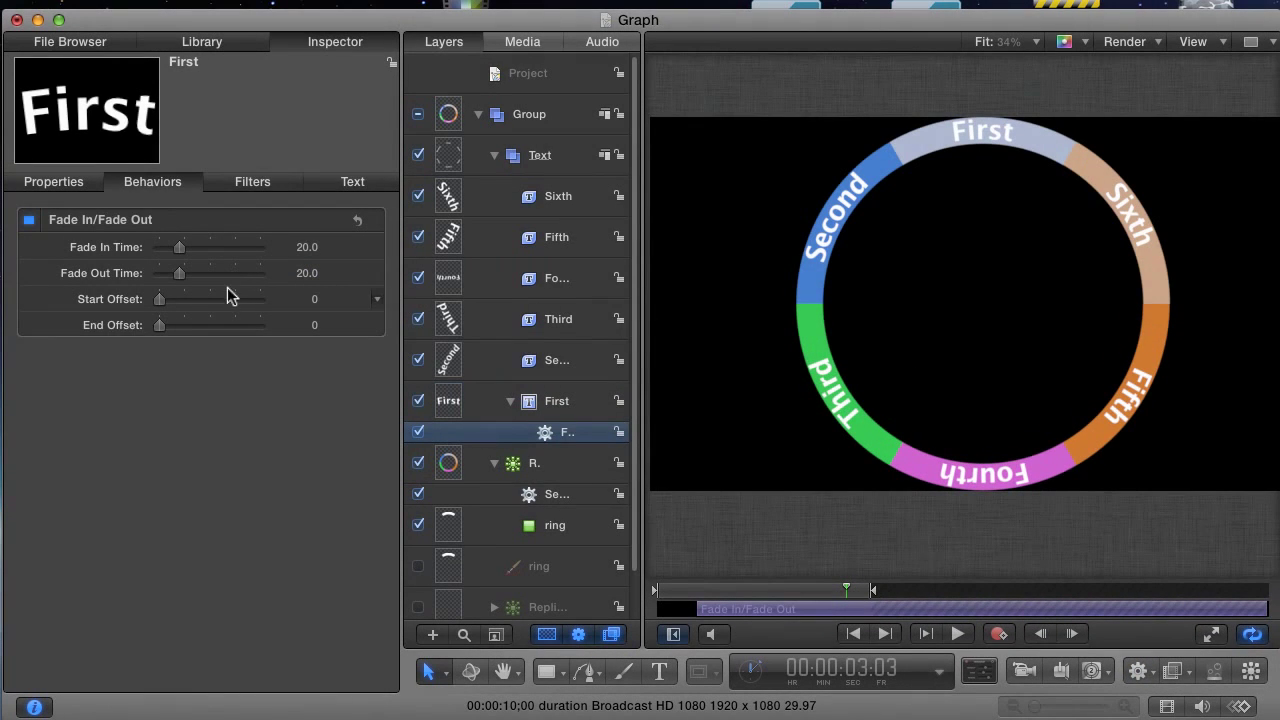
left_click_drag(175, 278, 138, 280)
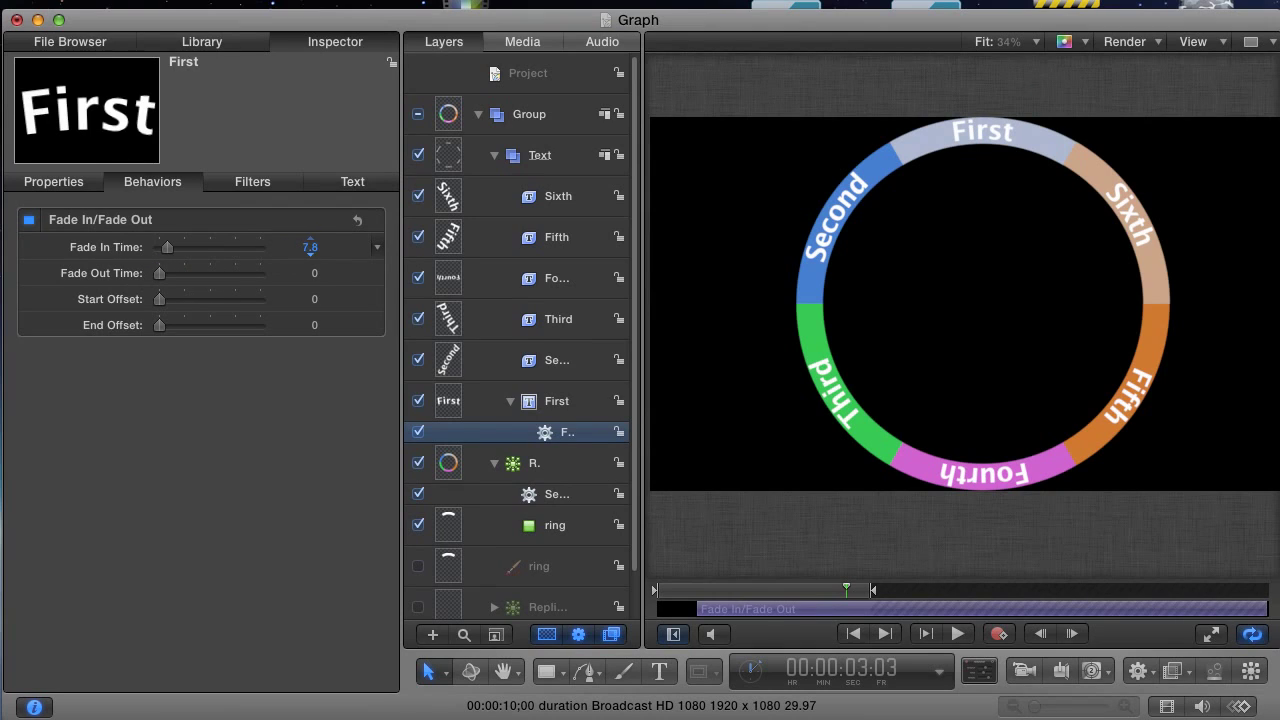
left_click(307, 251)
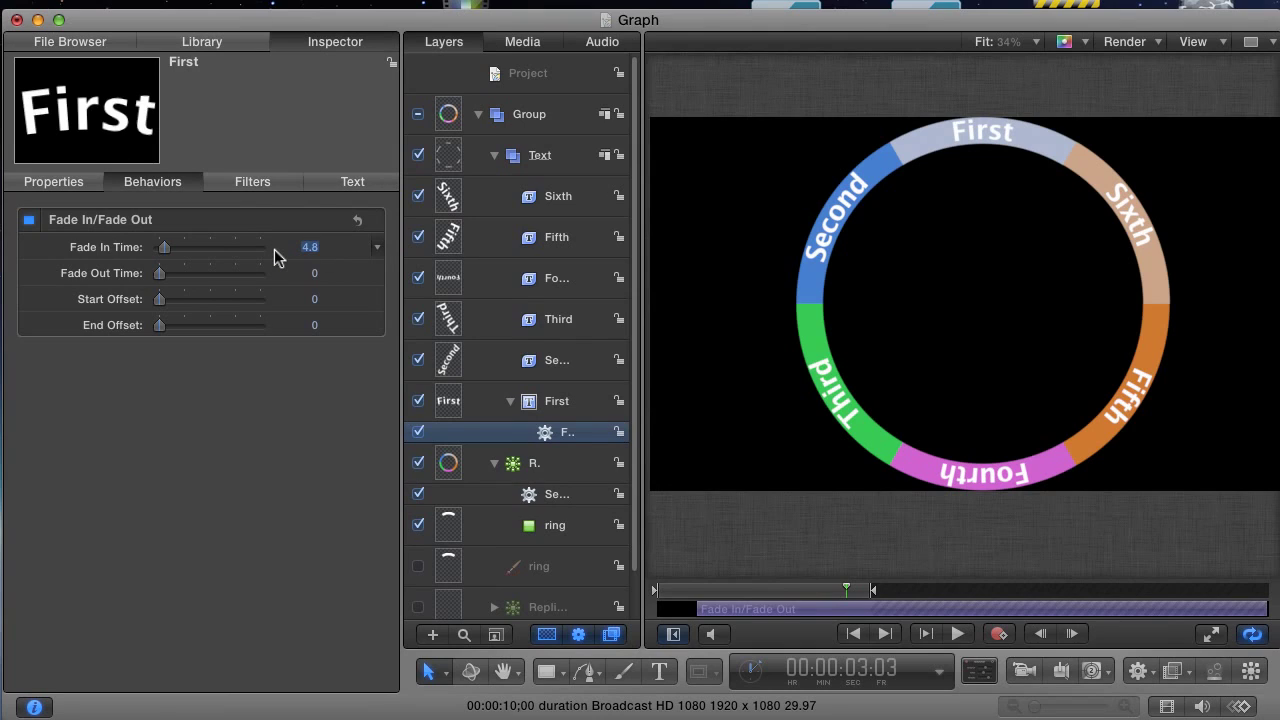
type("6")
key("Return")
Step: Preview the First label's fade, then copy the behavior onto the Second through Sixth labels
left_click(694, 590)
key("space")
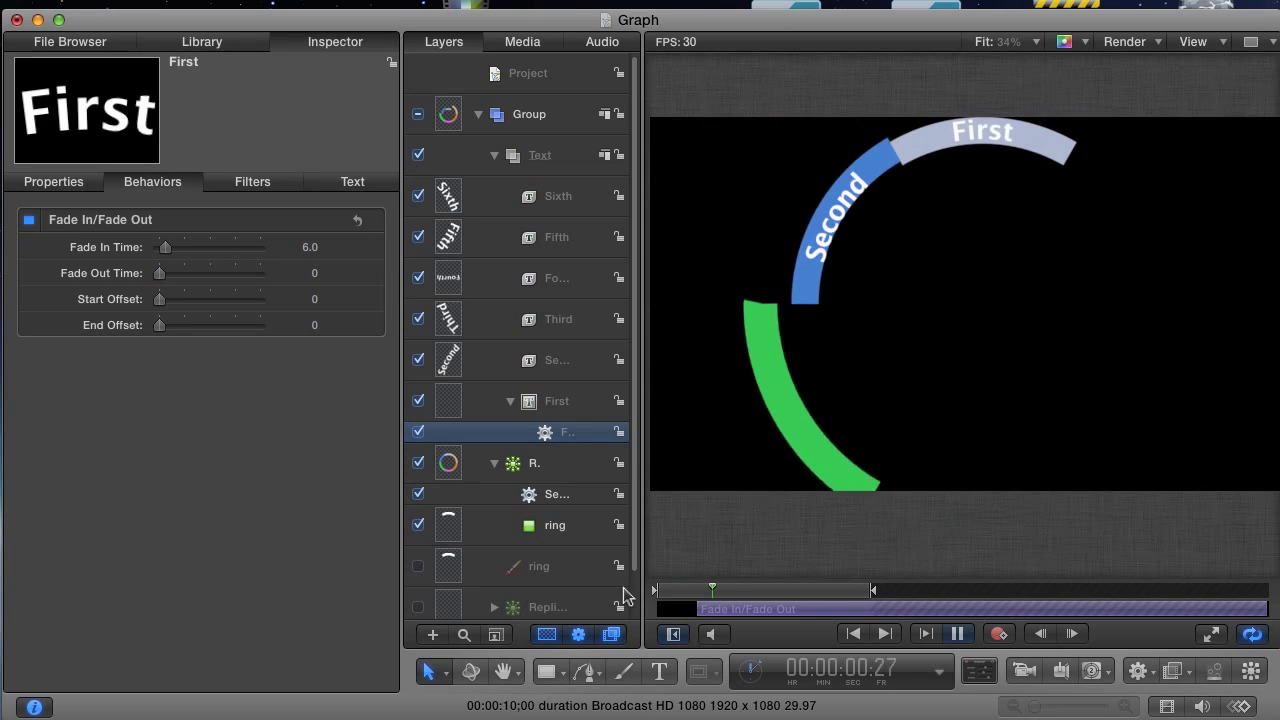
mouse_move(716, 591)
left_mouse_down()
mouse_move(695, 591)
mouse_move(719, 589)
left_mouse_up()
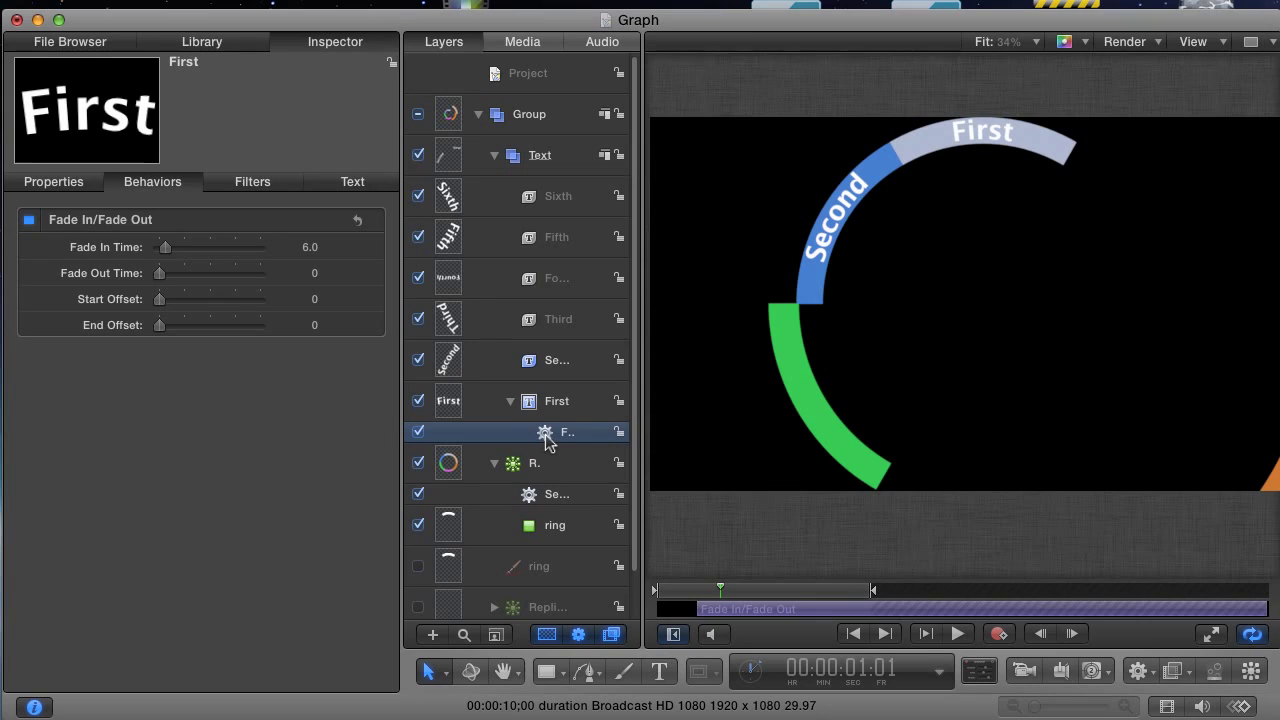
left_click_drag(544, 430, 548, 372)
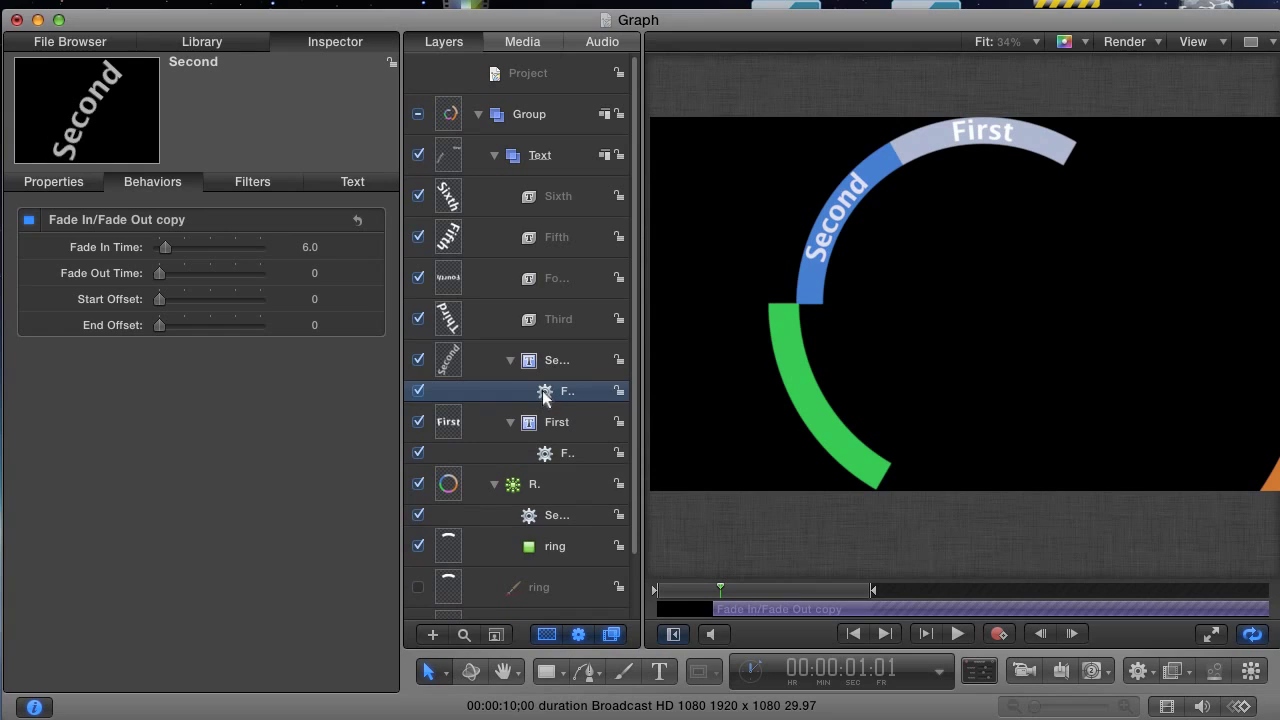
left_click_drag(550, 390, 557, 205)
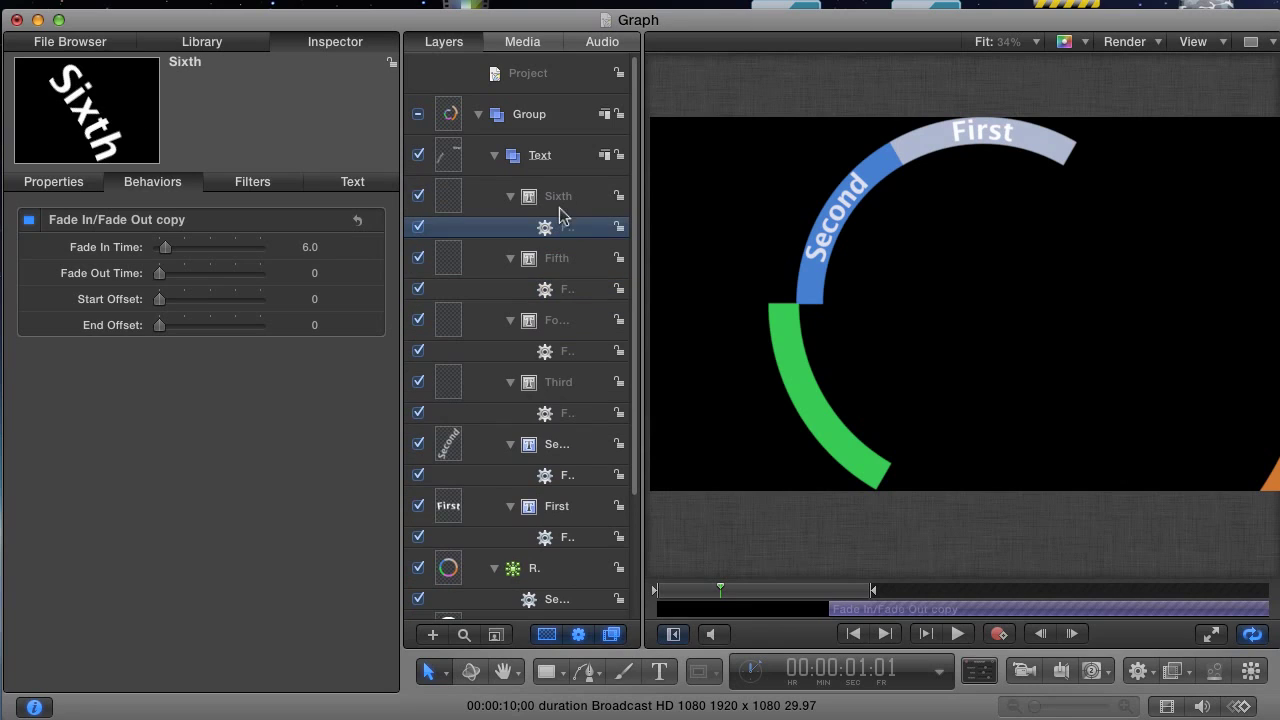
left_click_drag(728, 590, 682, 590)
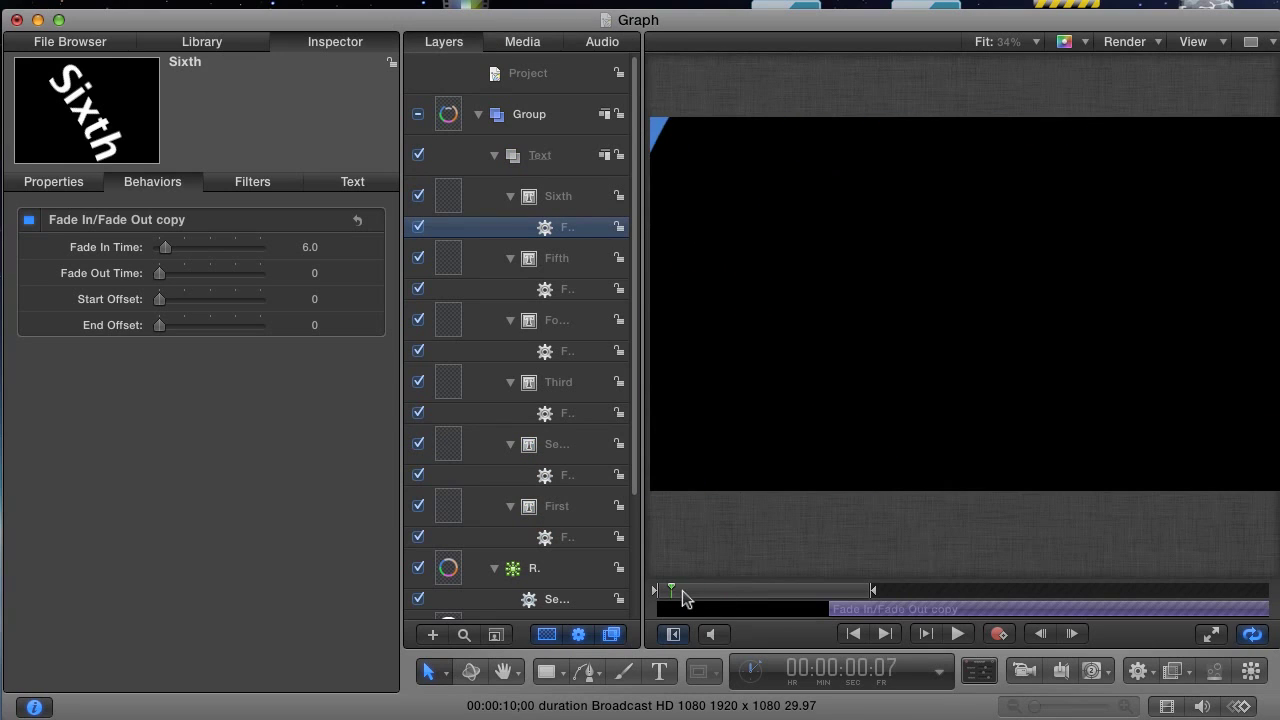
Step: Play and scrub through the Sixth wedge's arrival with fading labels, collapsing the Text group
key("space")
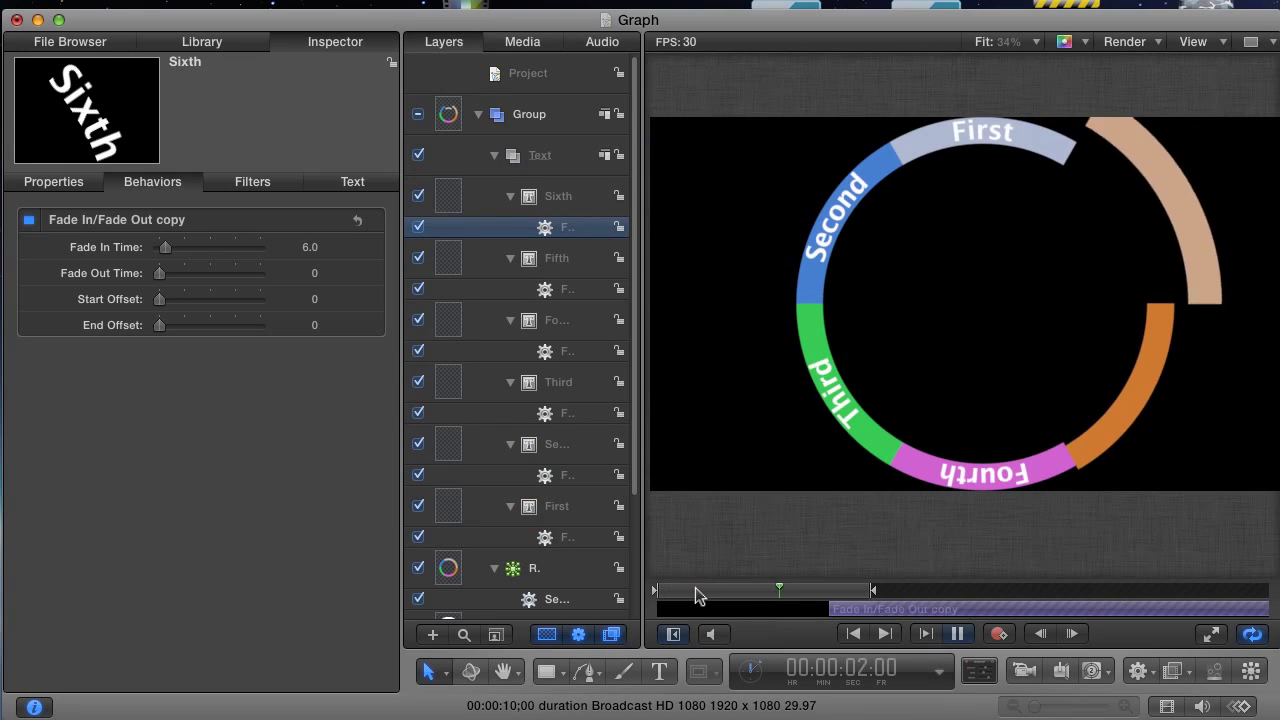
key("space")
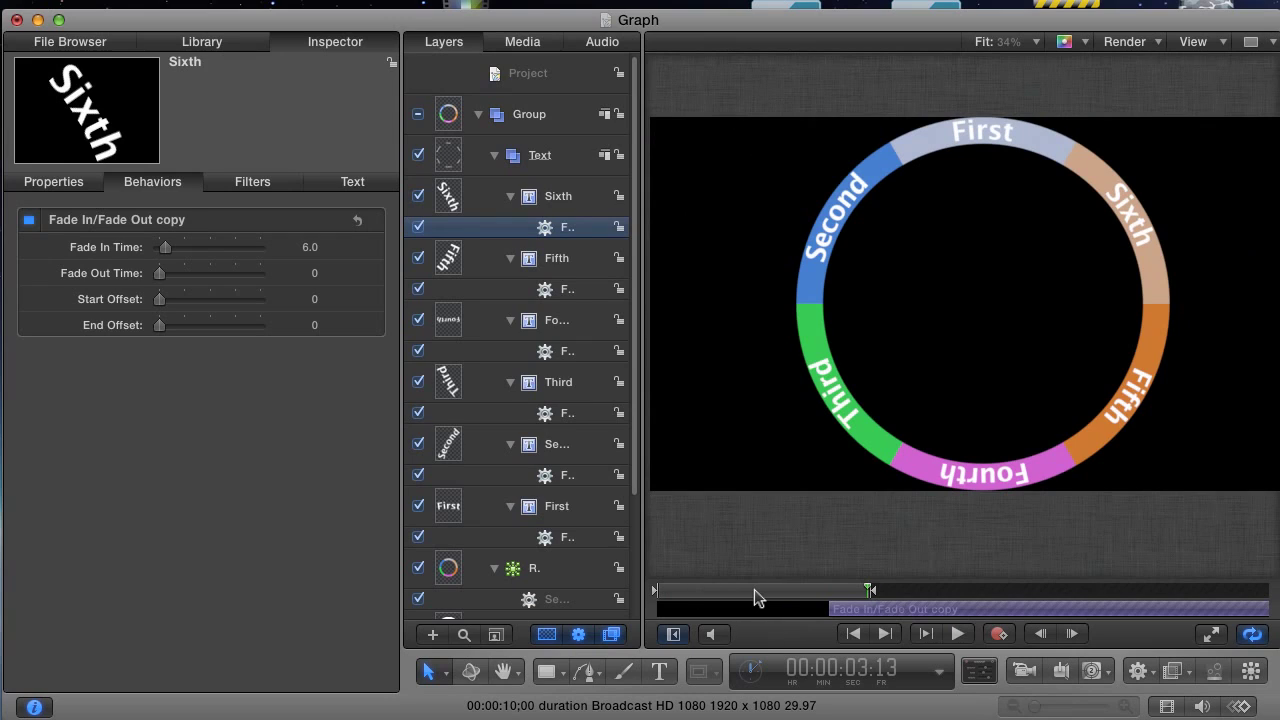
left_click_drag(797, 589, 842, 593)
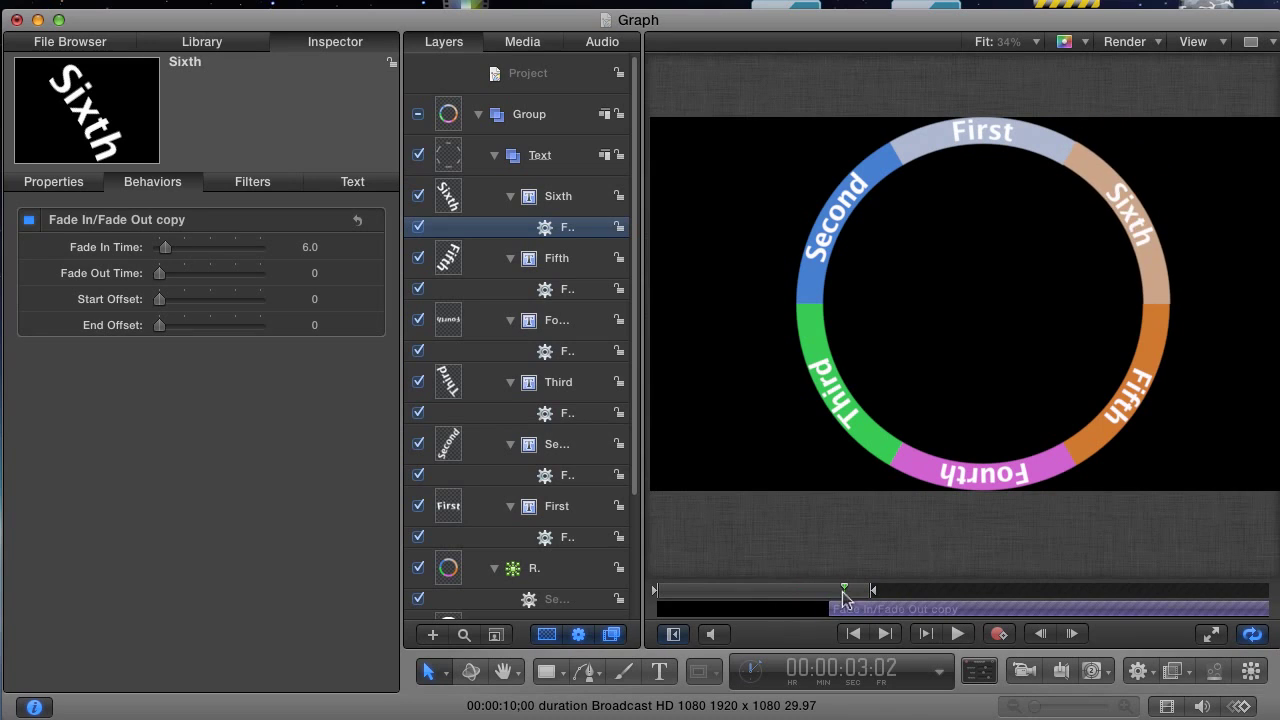
left_click(494, 157)
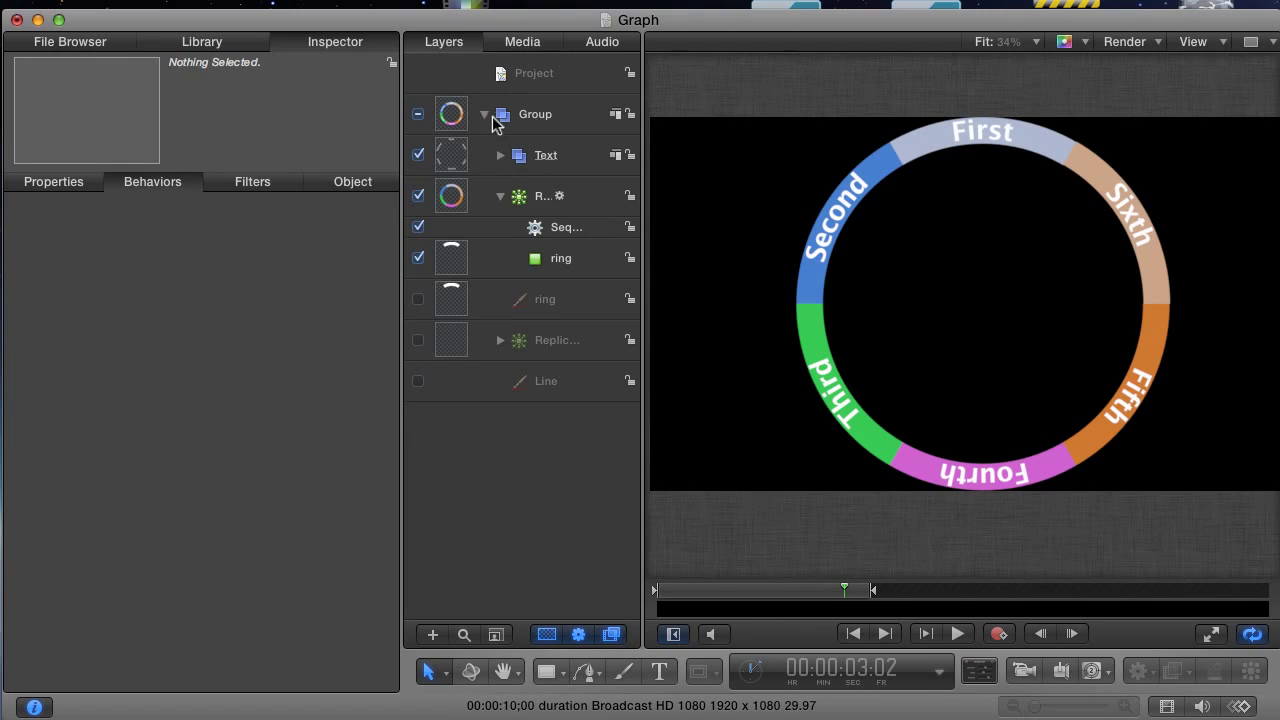
left_click_drag(843, 588, 878, 591)
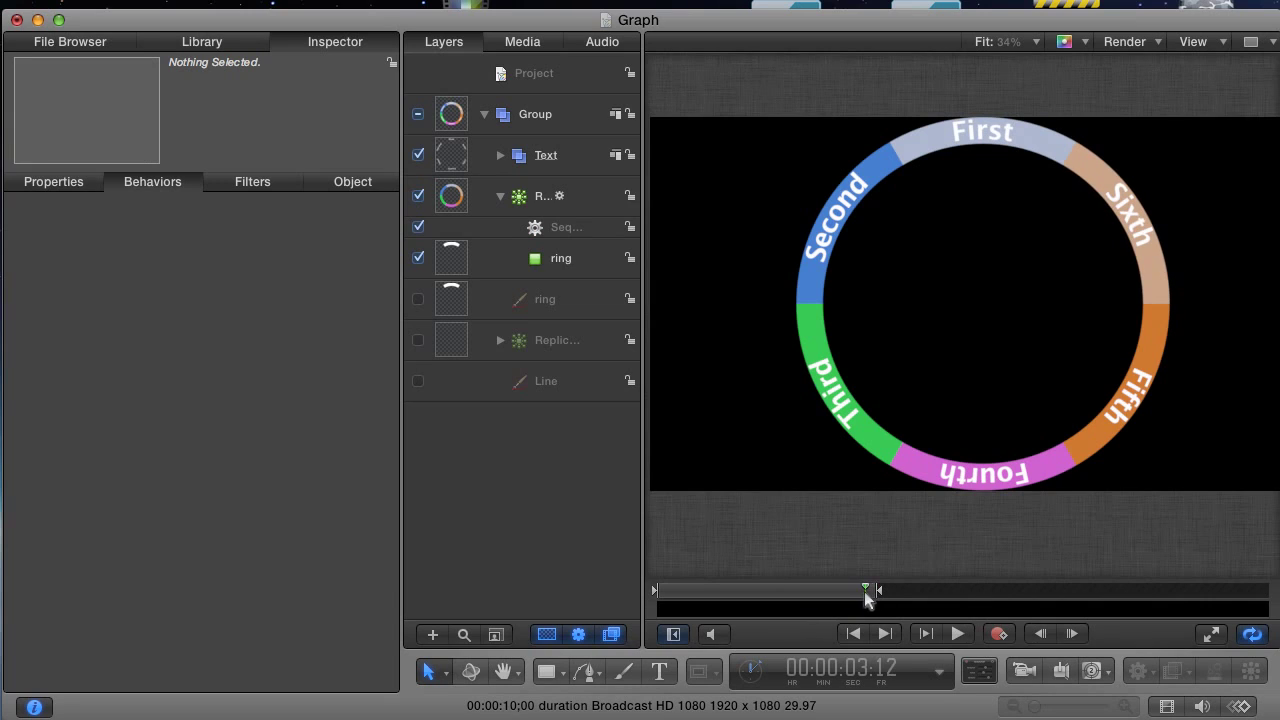
Step: Add a Ramp behavior to the Group's Rotation with End Value 4.0 and Curvature 100%
left_click(544, 118)
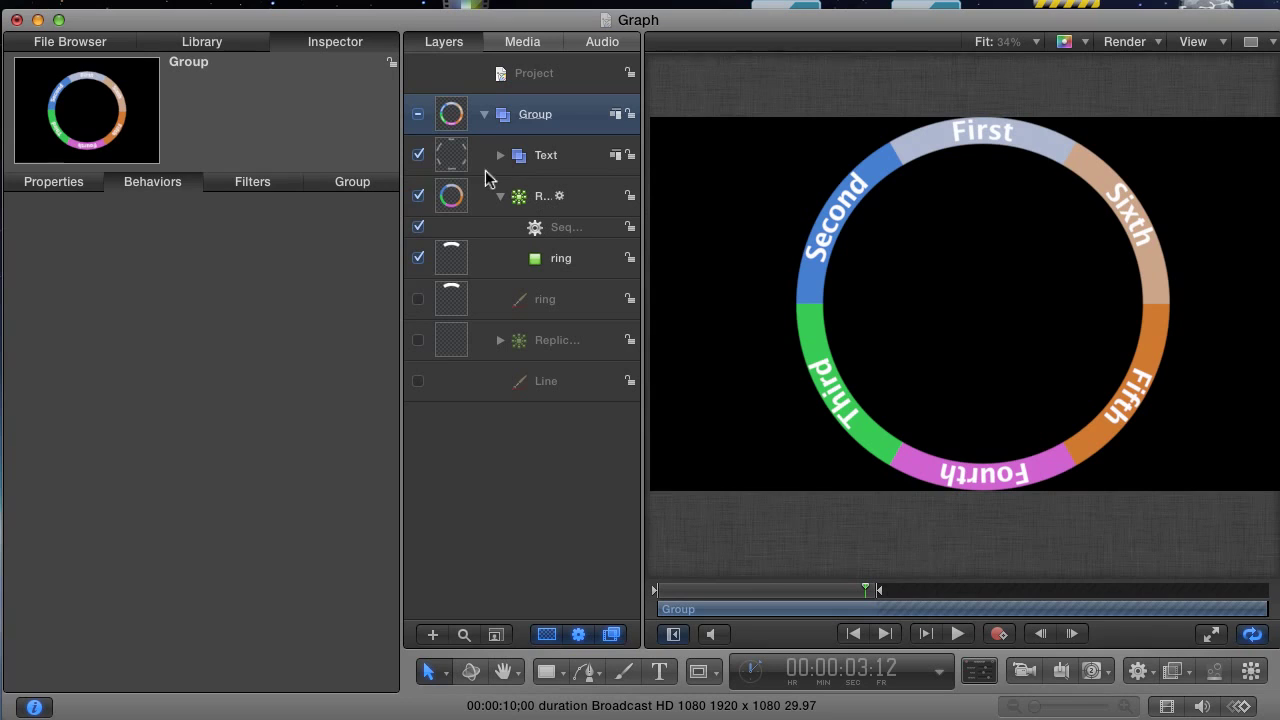
left_click(74, 182)
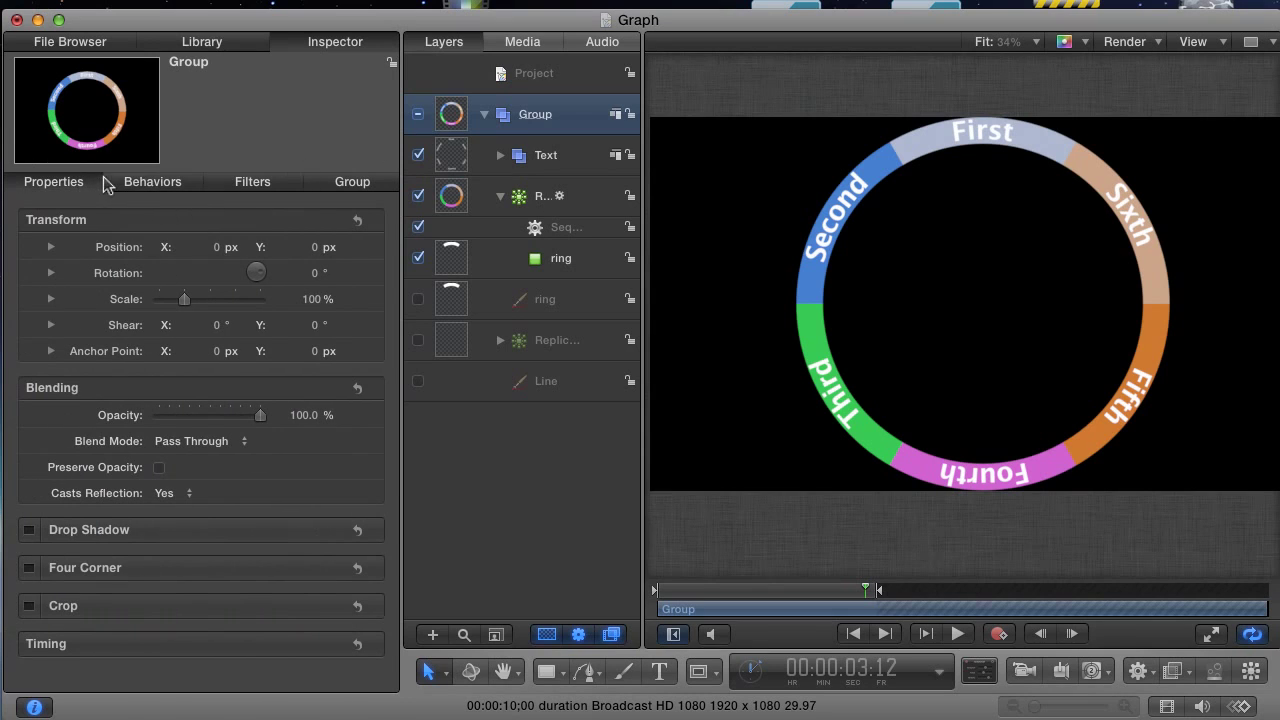
mouse_move(234, 262)
left_click(377, 272)
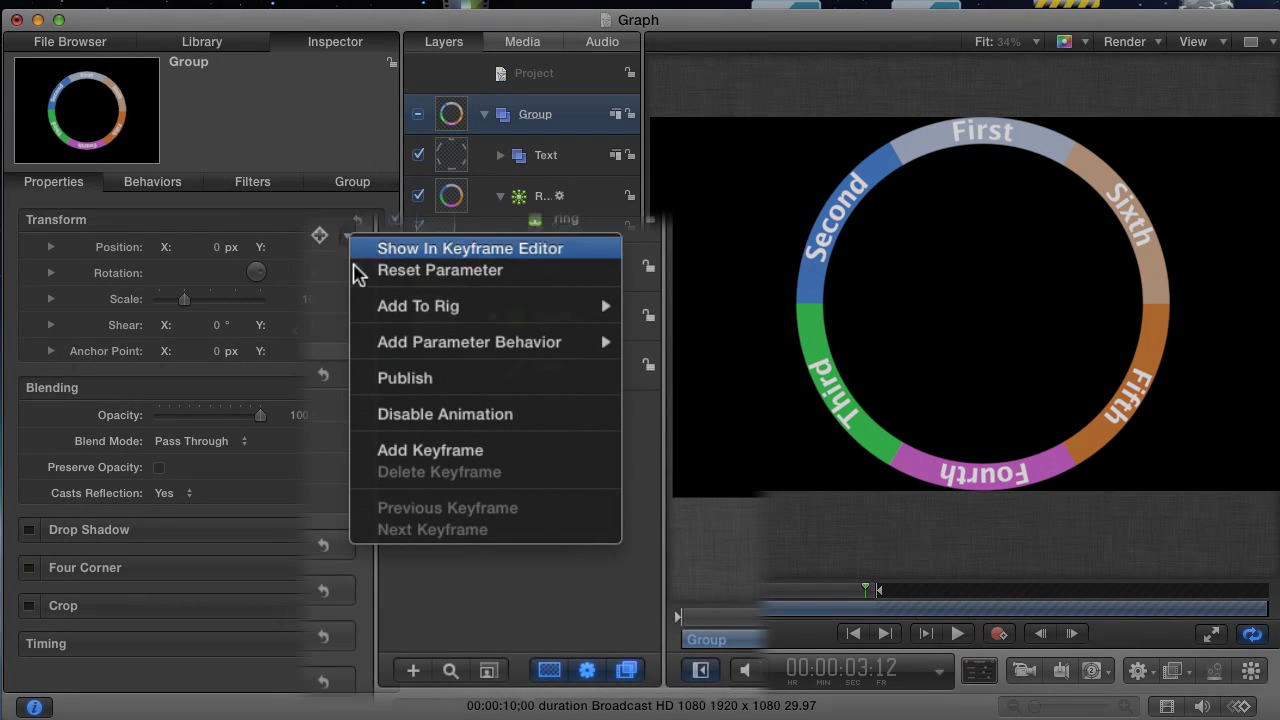
mouse_move(366, 342)
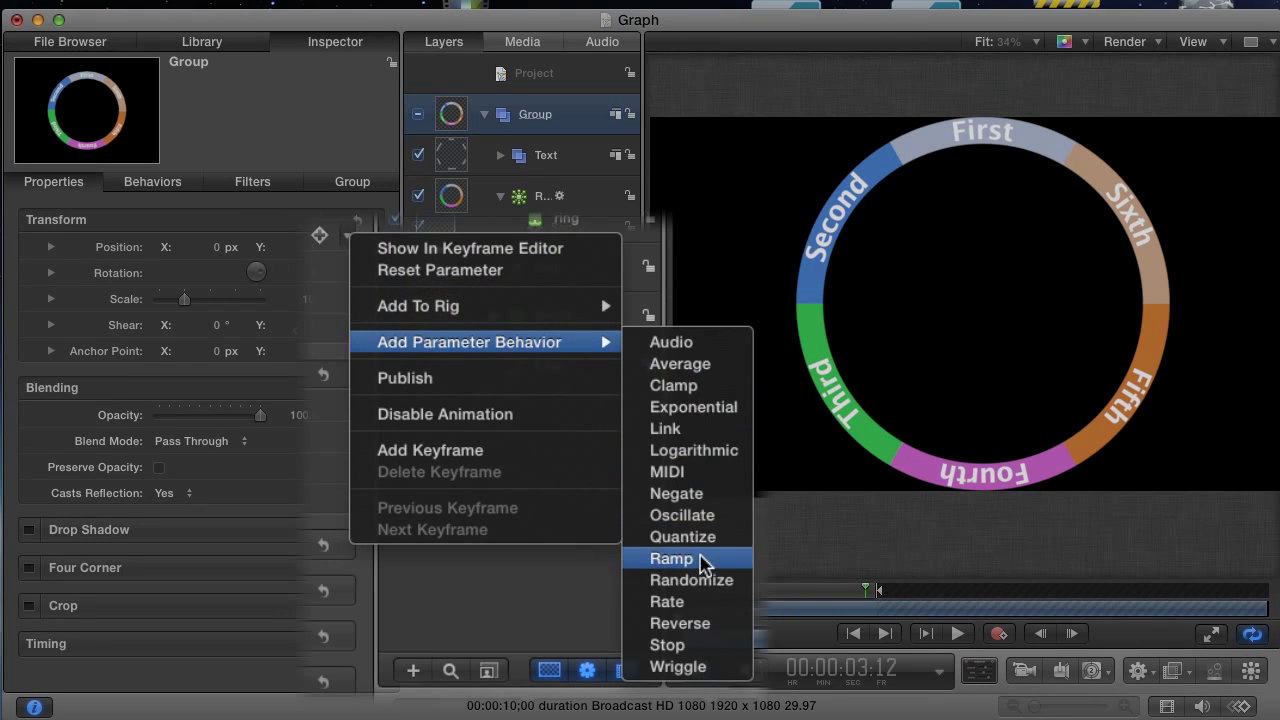
left_click(704, 558)
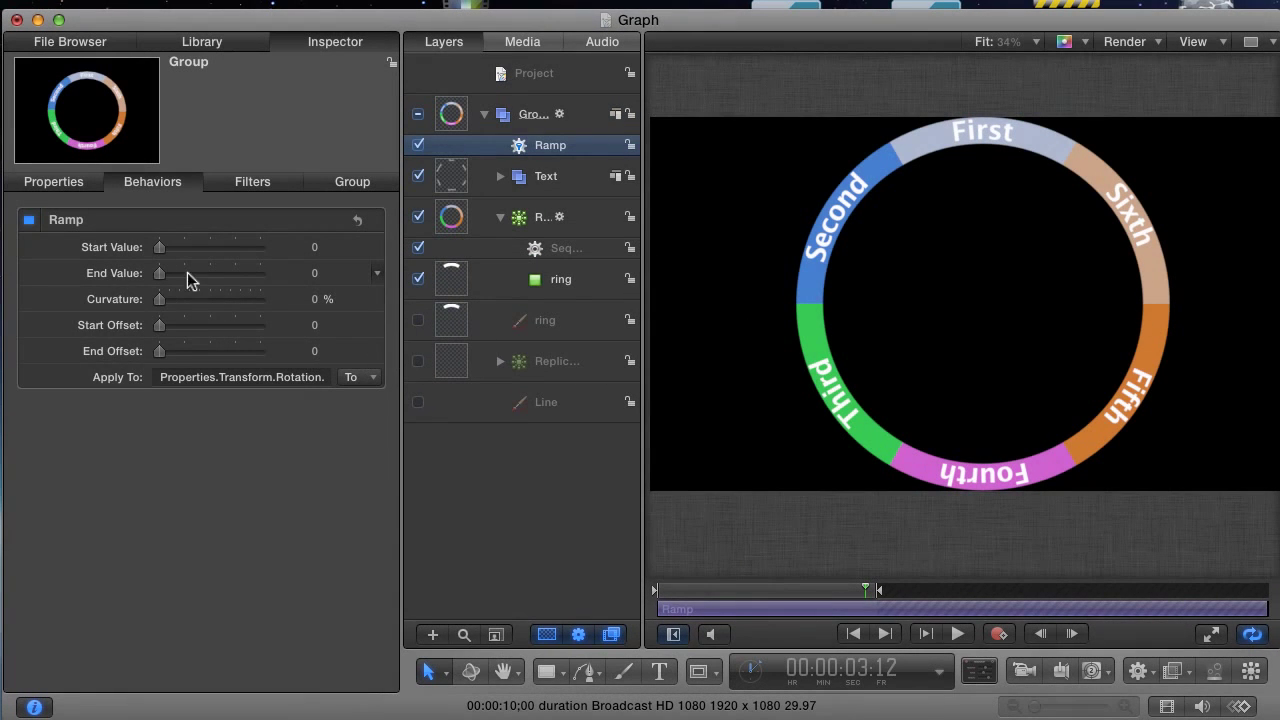
left_click(317, 273)
type("4")
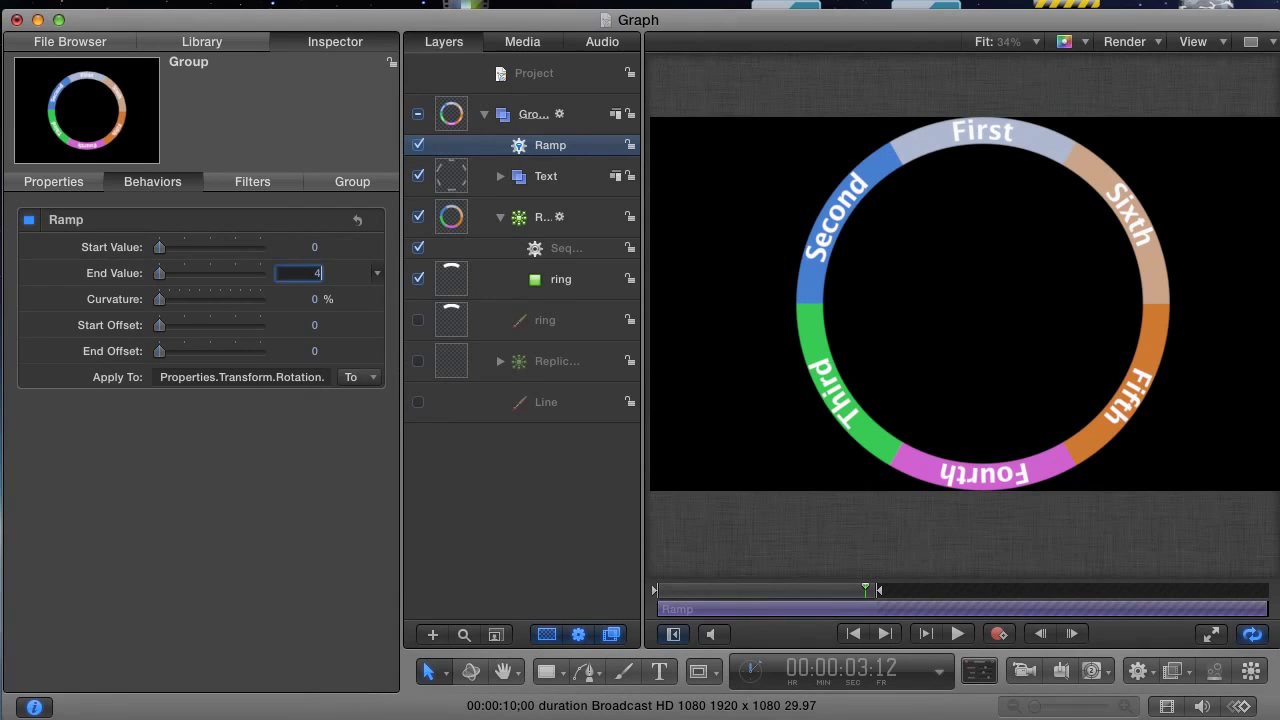
key("Return")
left_click_drag(159, 299, 265, 299)
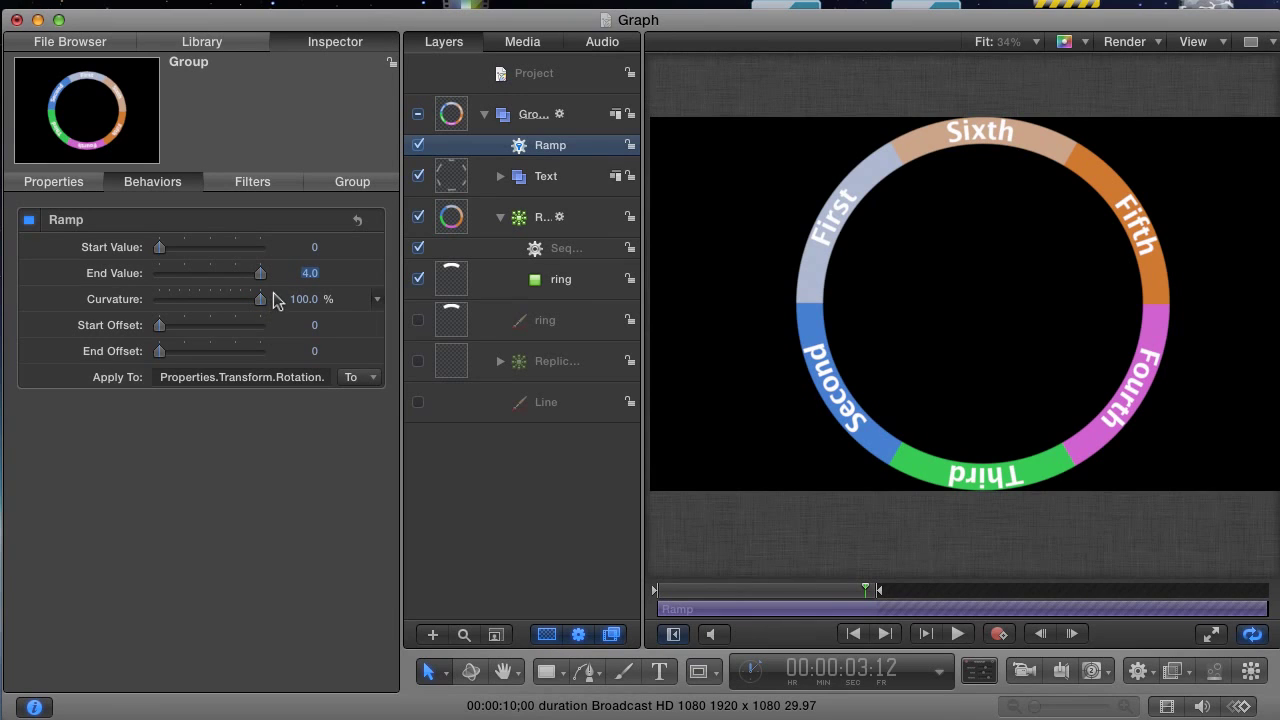
Step: Set the rotation Ramp's End Offset to 195 using the Keyframe Editor
key("super+8")
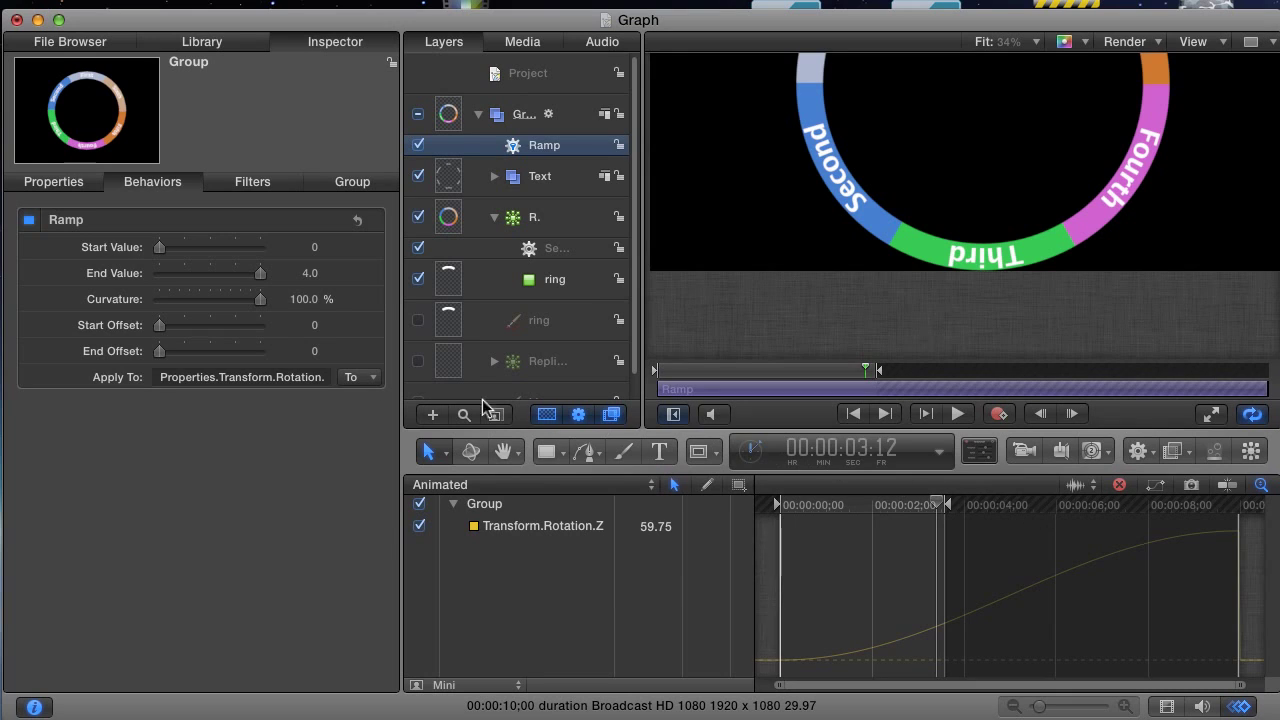
left_click_drag(165, 350, 359, 358)
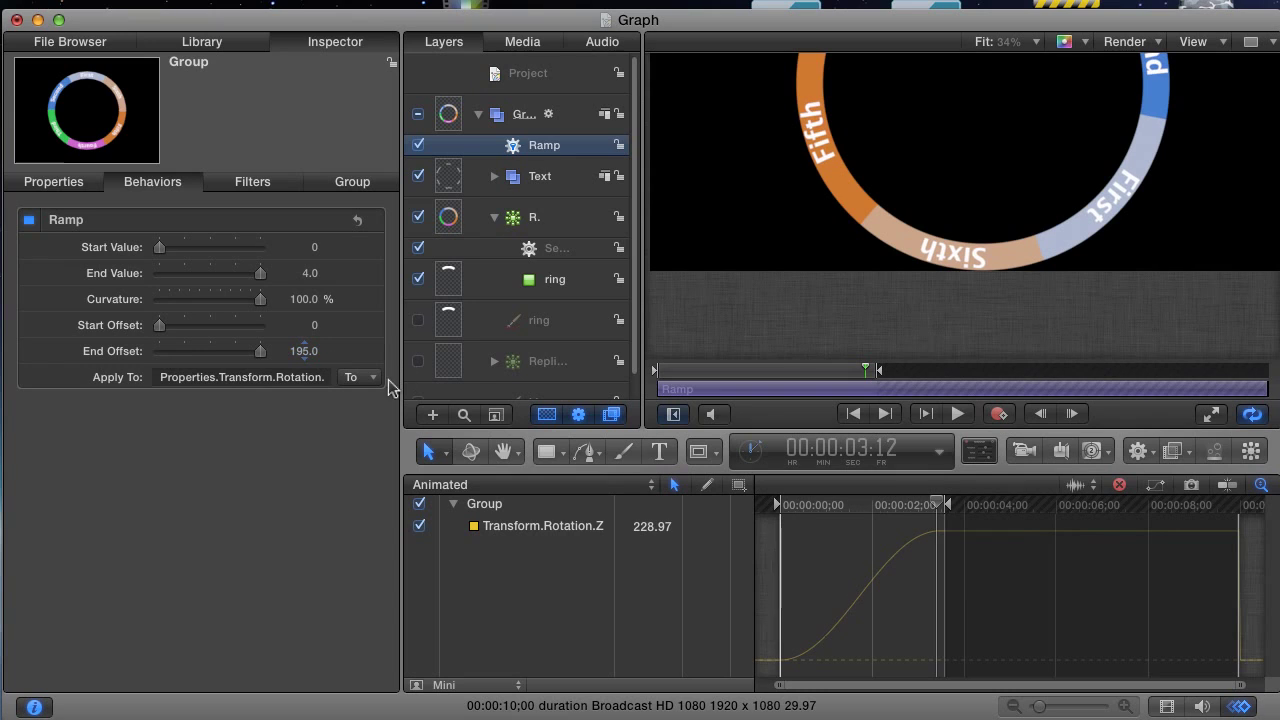
key("super+8")
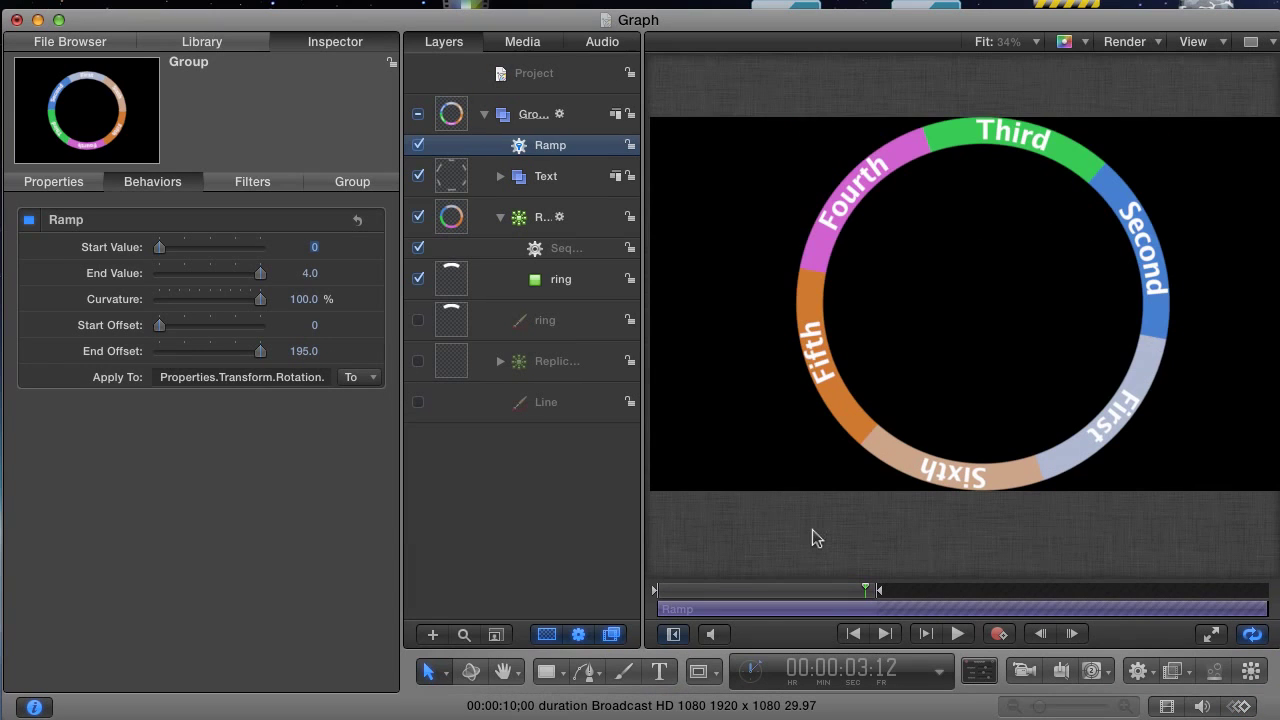
key("space")
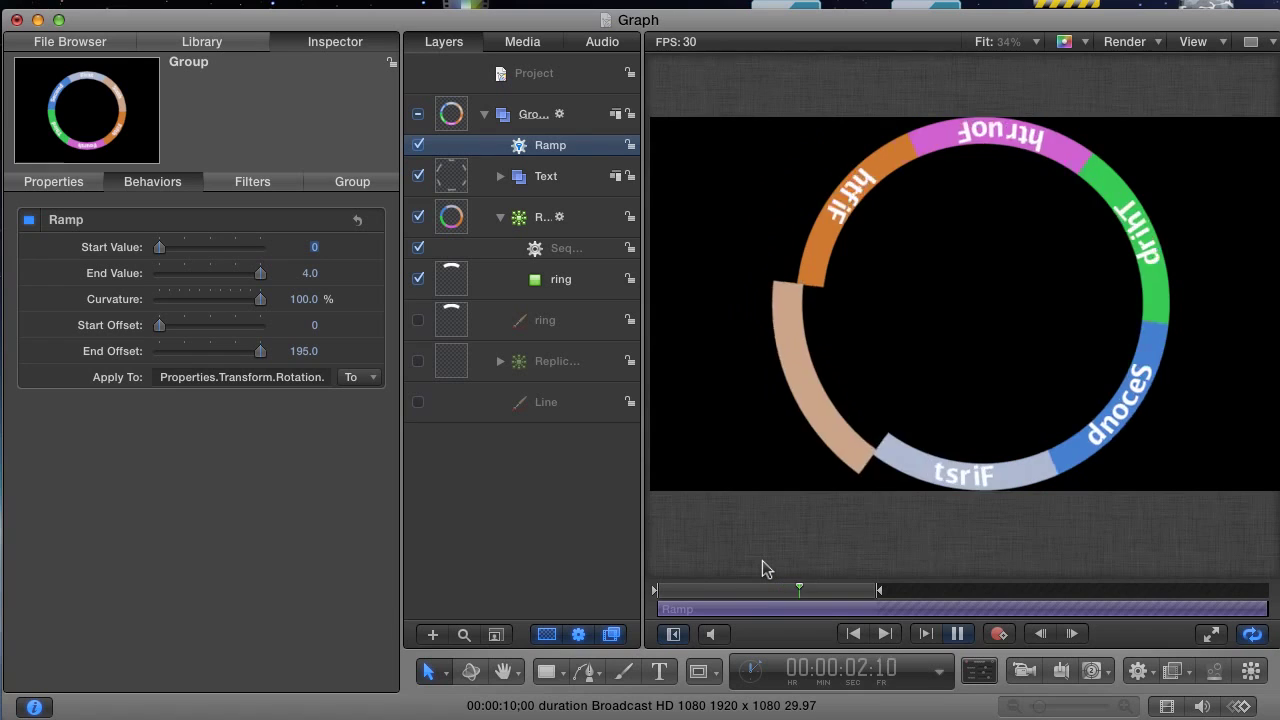
key("space")
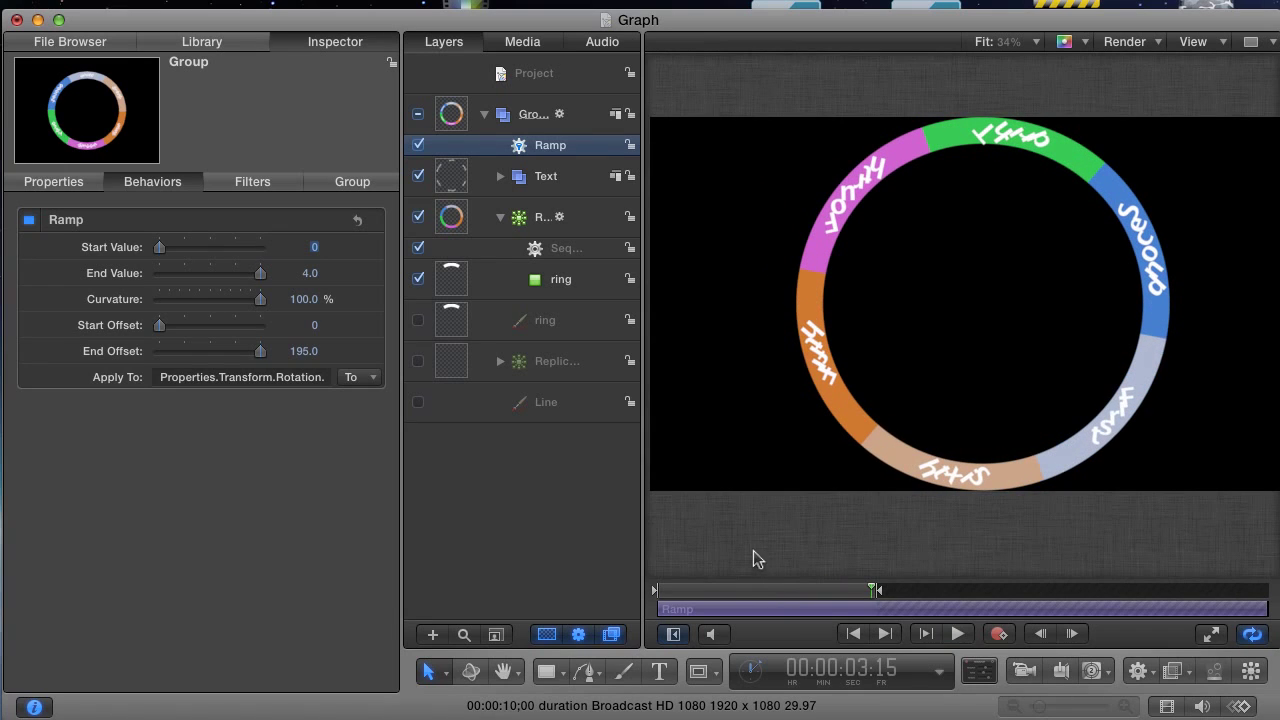
left_click(525, 327)
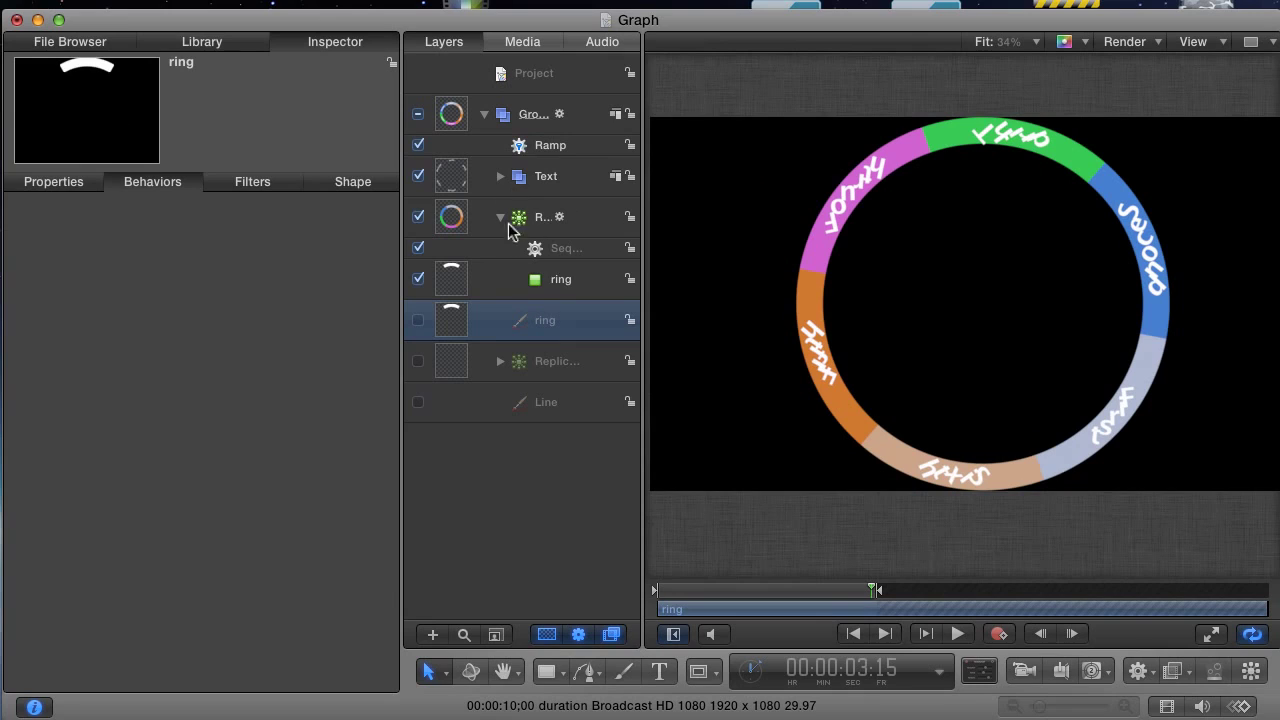
Step: Move the unchecked spare ring layer above the spinning group into Group 1, then review playback around 02:28
left_click_drag(511, 316, 453, 88)
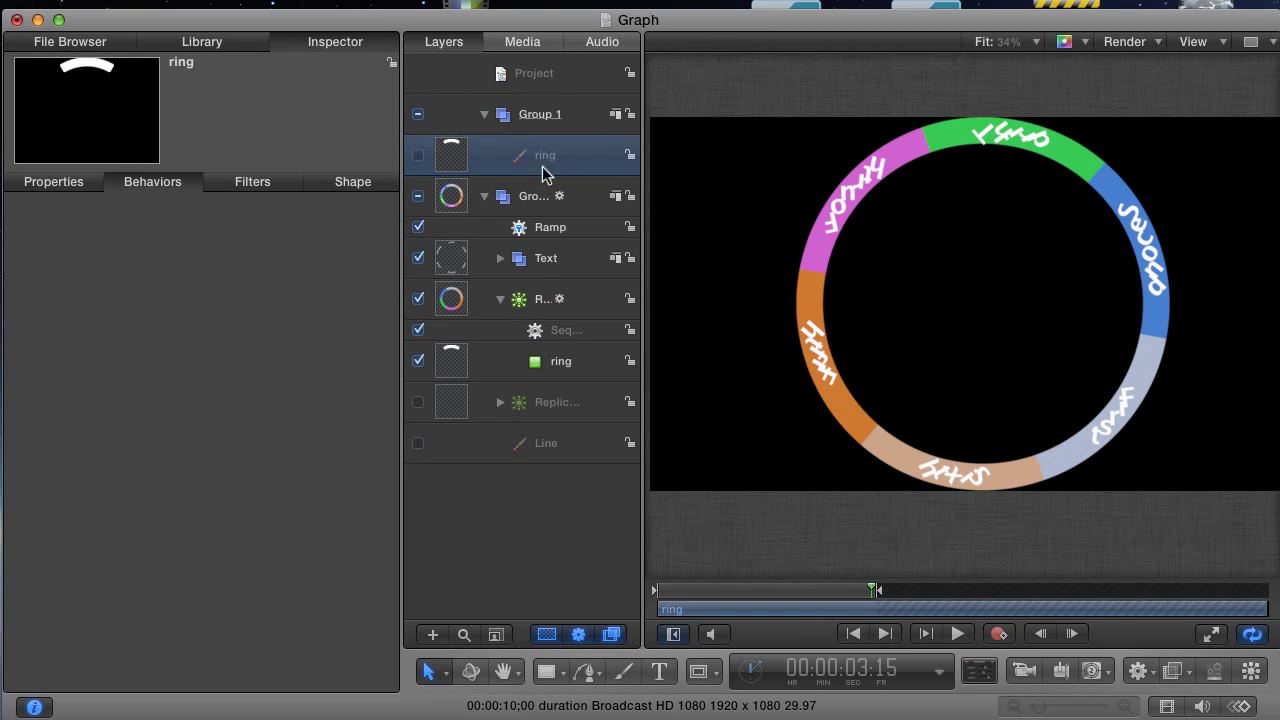
left_click(834, 590)
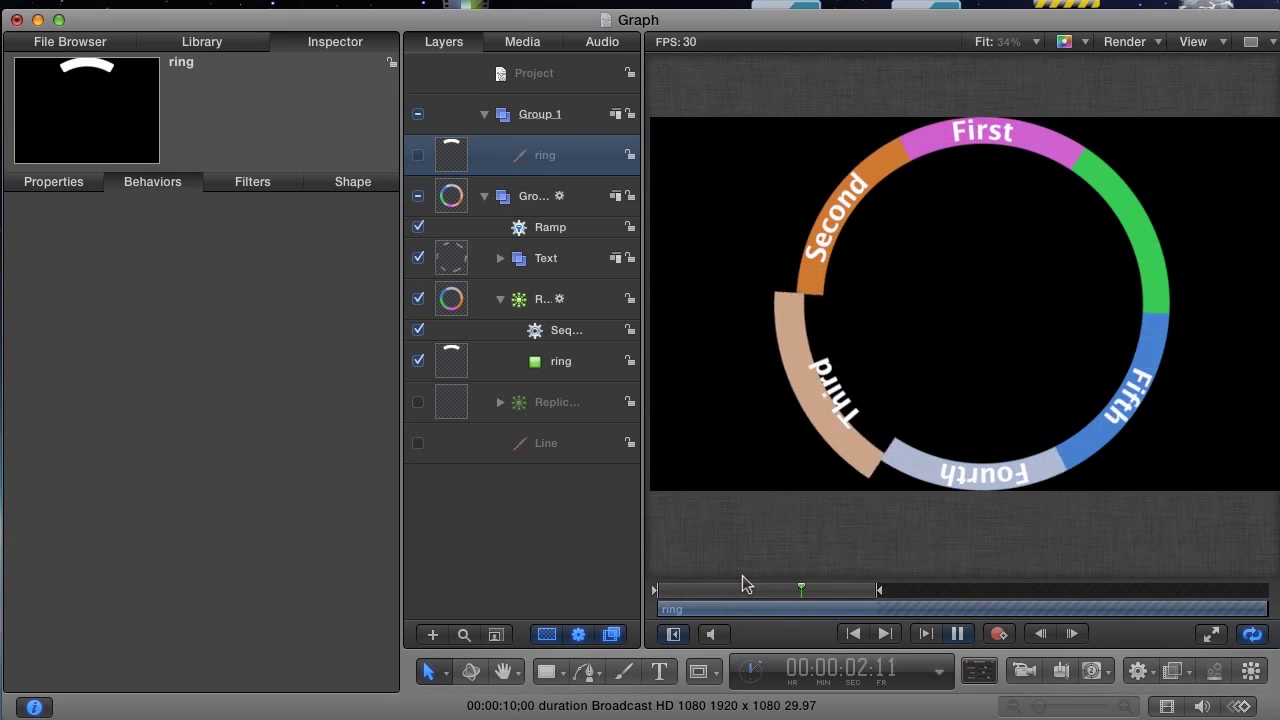
key("space")
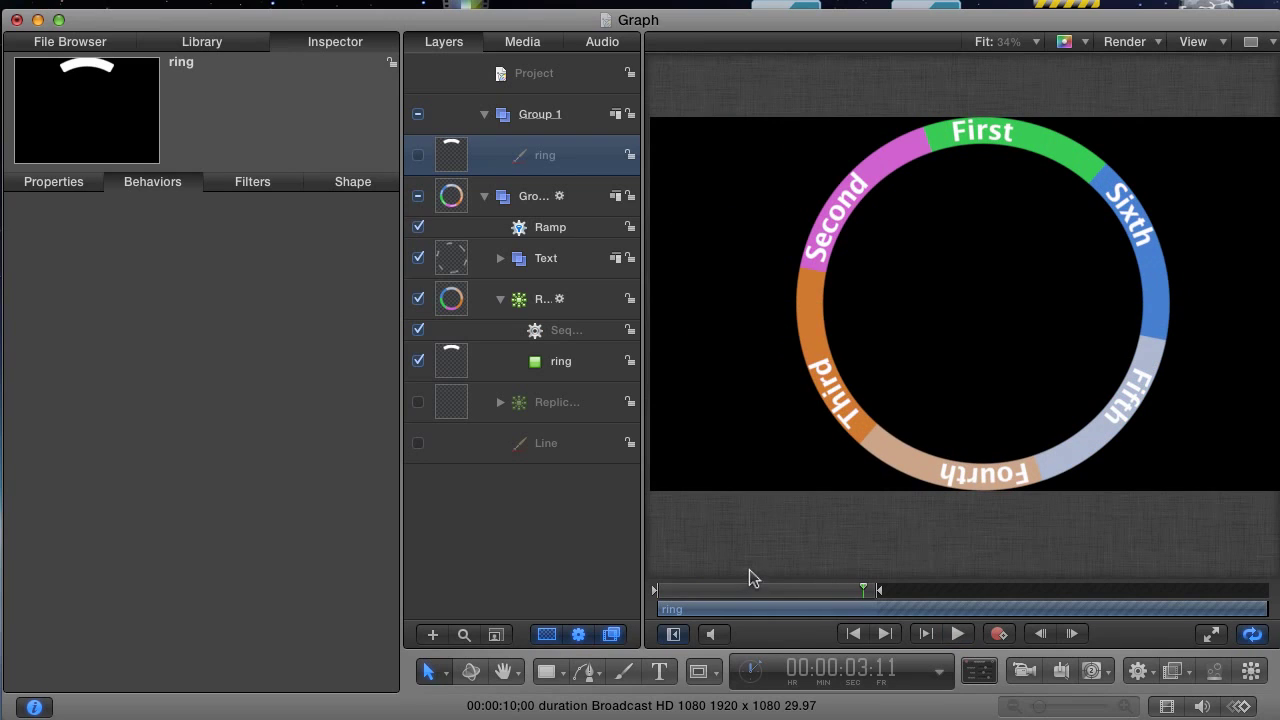
Step: Clone the Text layer with K, move the original Text into collapsed Group 1, and play back
left_click(526, 270)
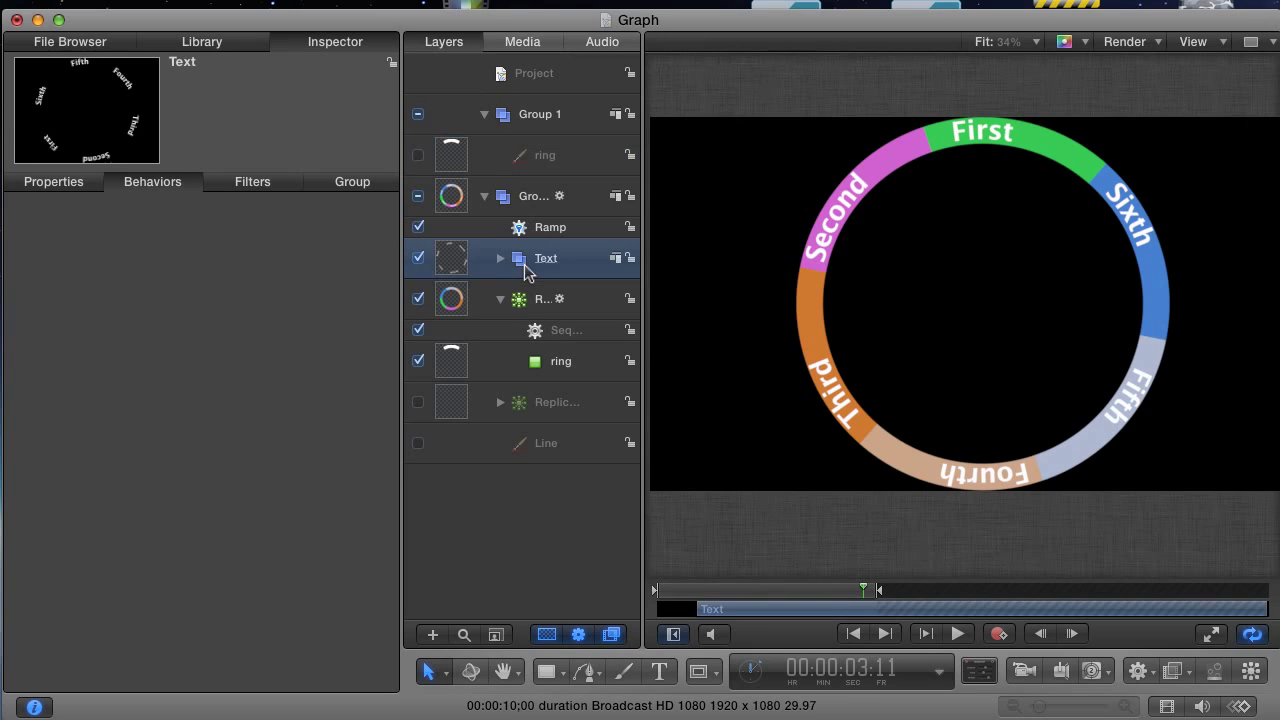
key("k")
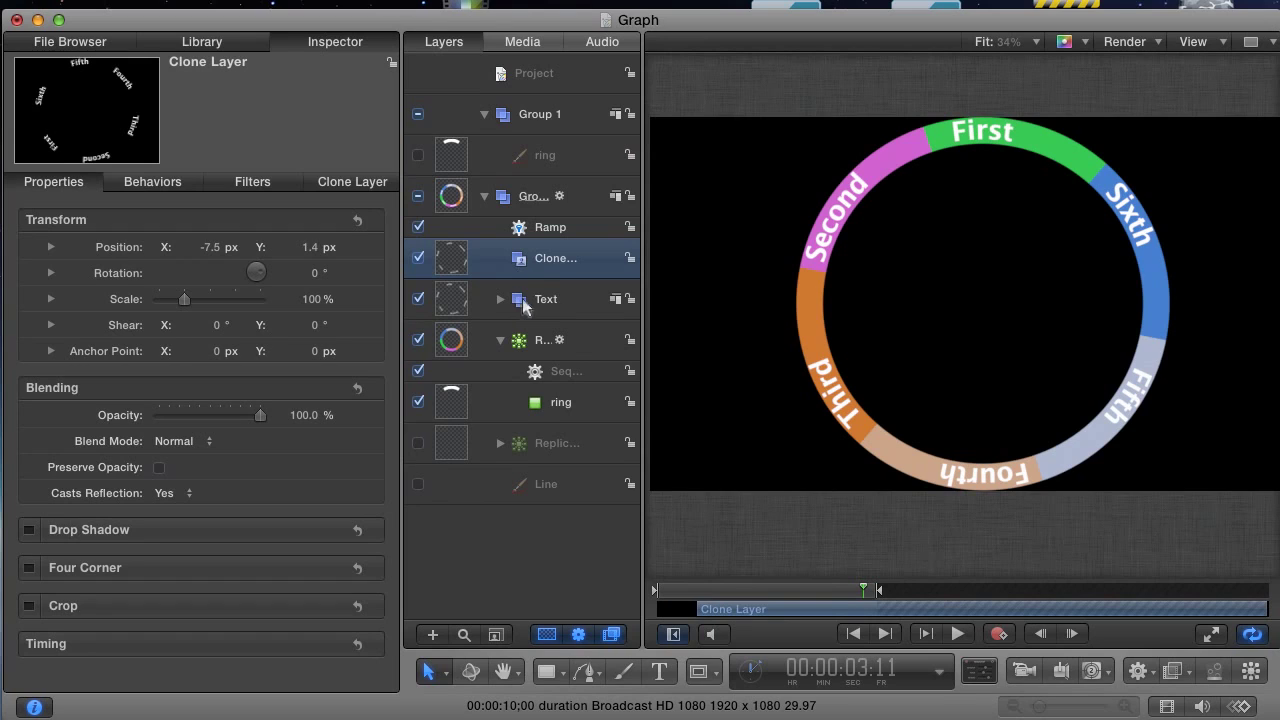
left_click_drag(500, 118, 500, 118)
left_click(486, 116)
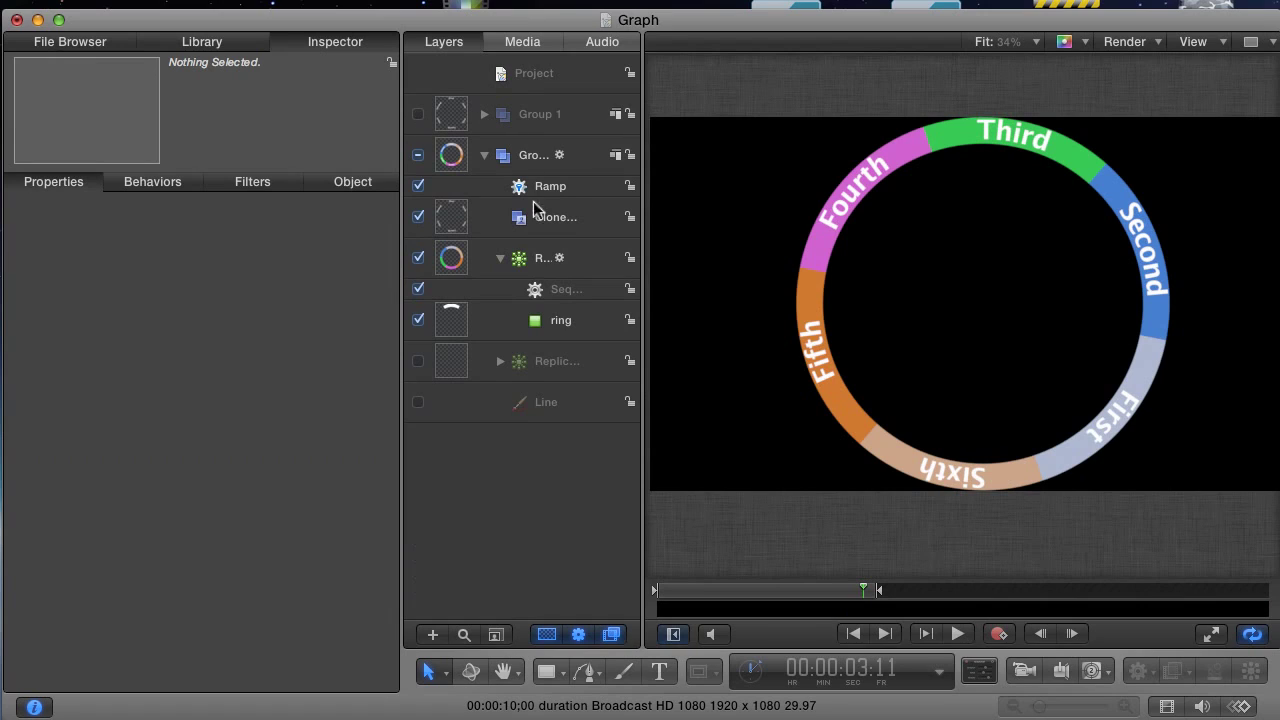
key("space")
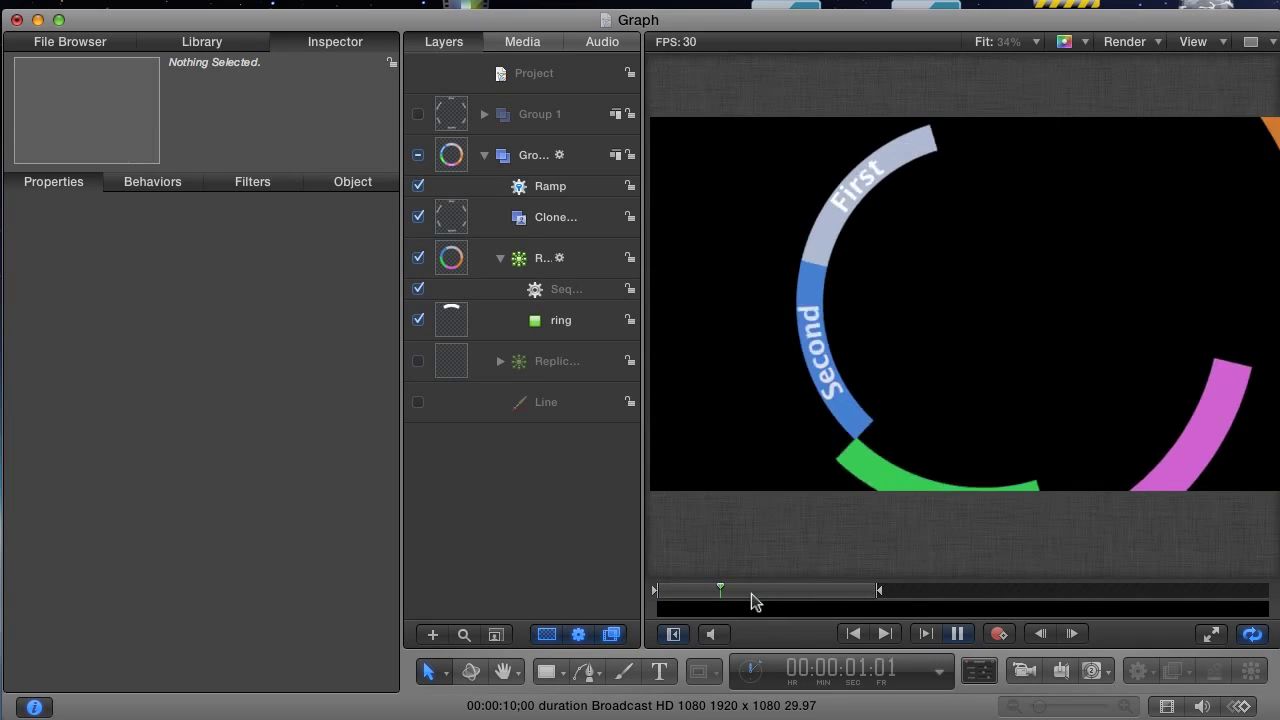
left_click(485, 114)
left_click(498, 156)
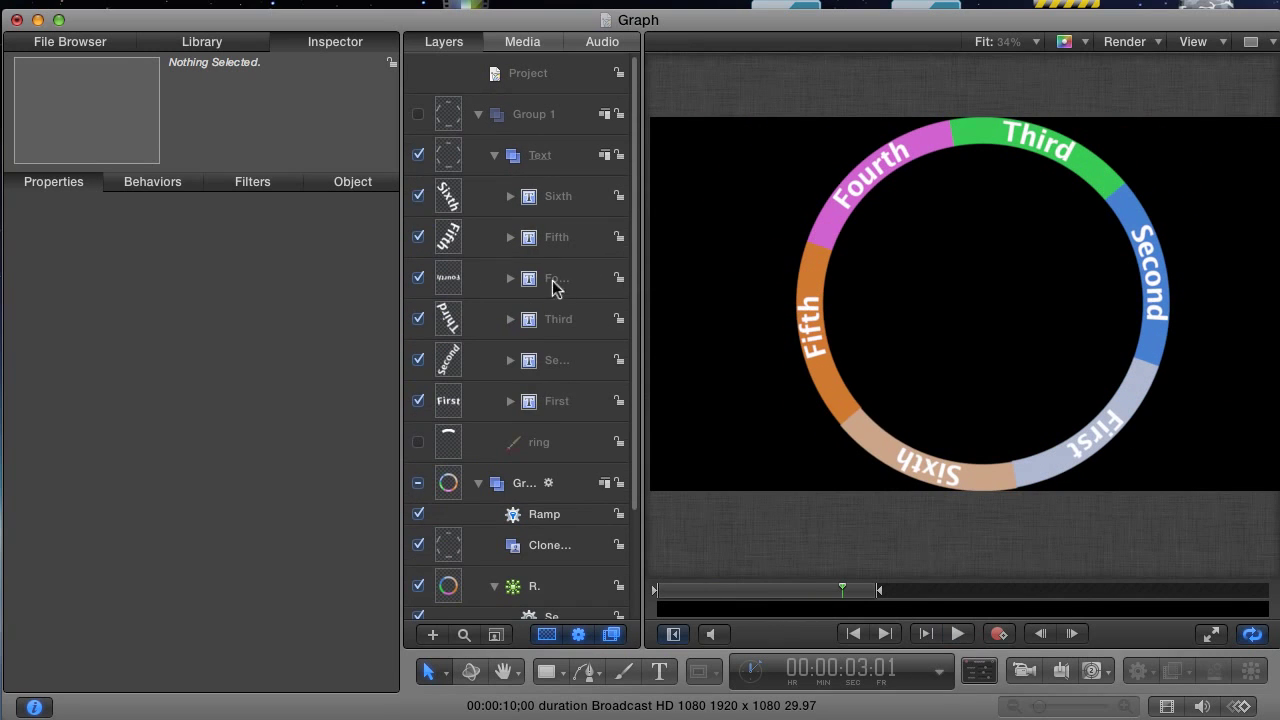
left_click(552, 400)
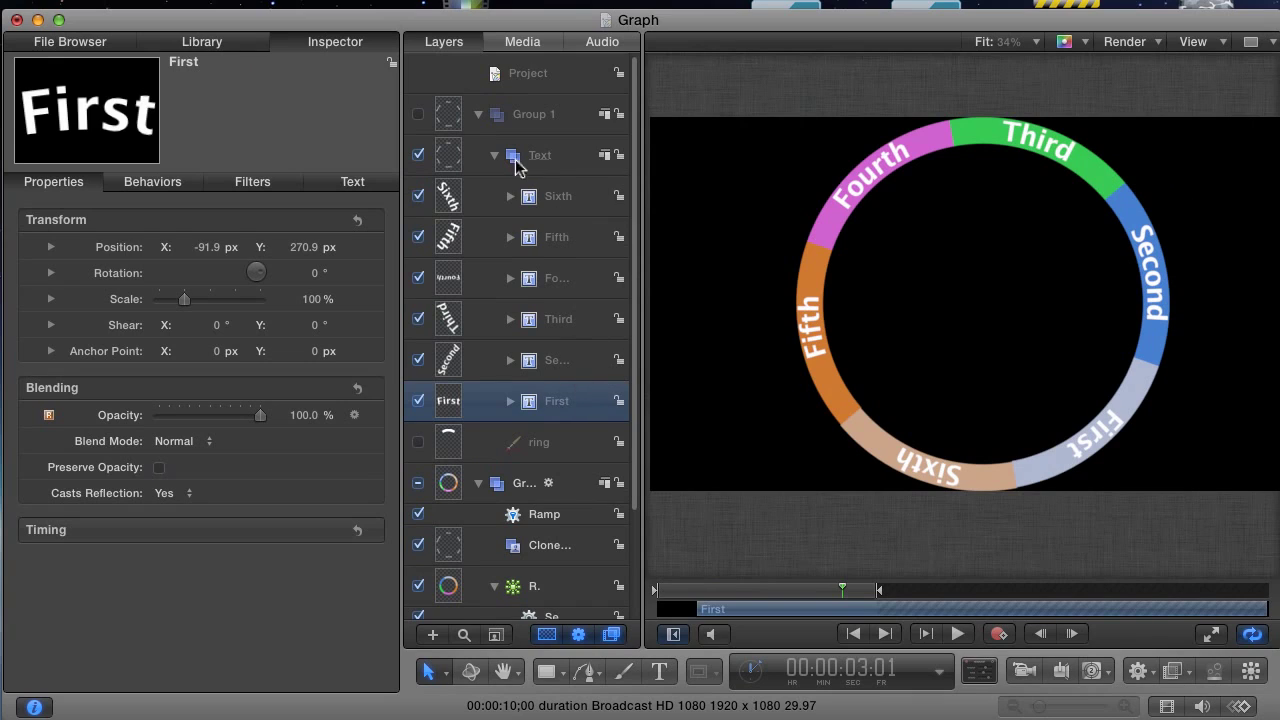
left_click(478, 114)
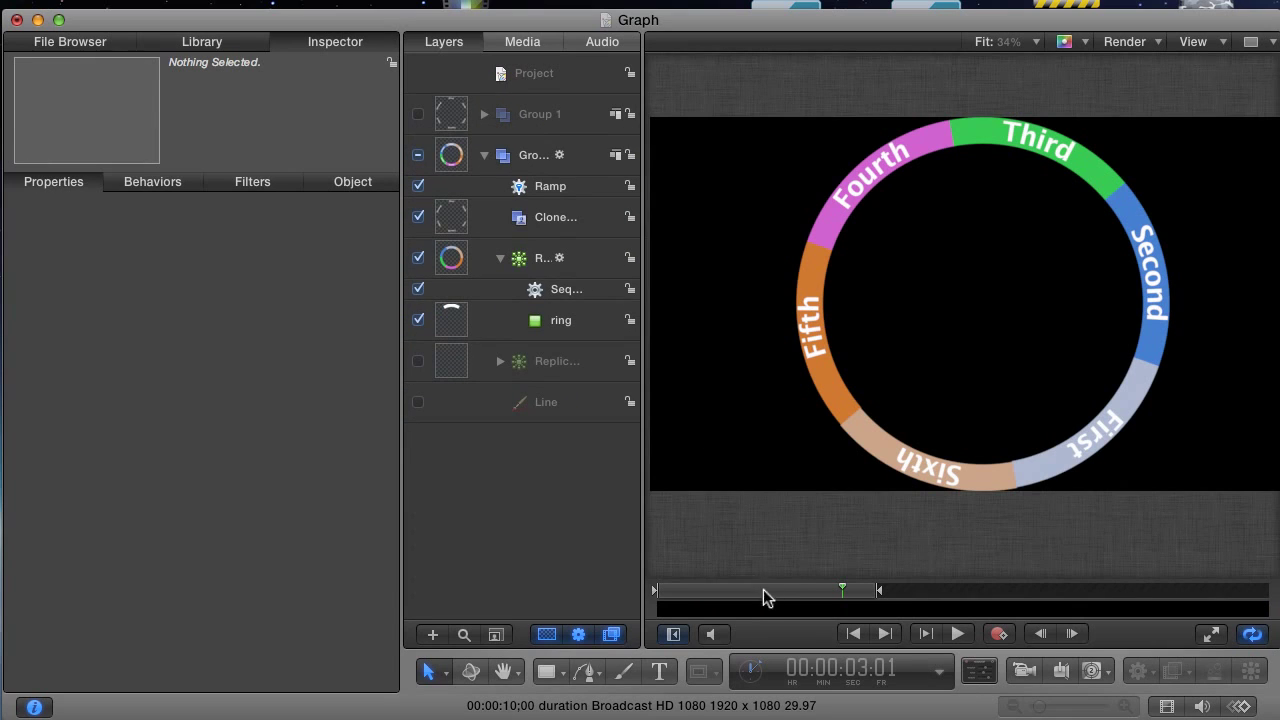
left_click_drag(763, 596, 674, 595)
key("space")
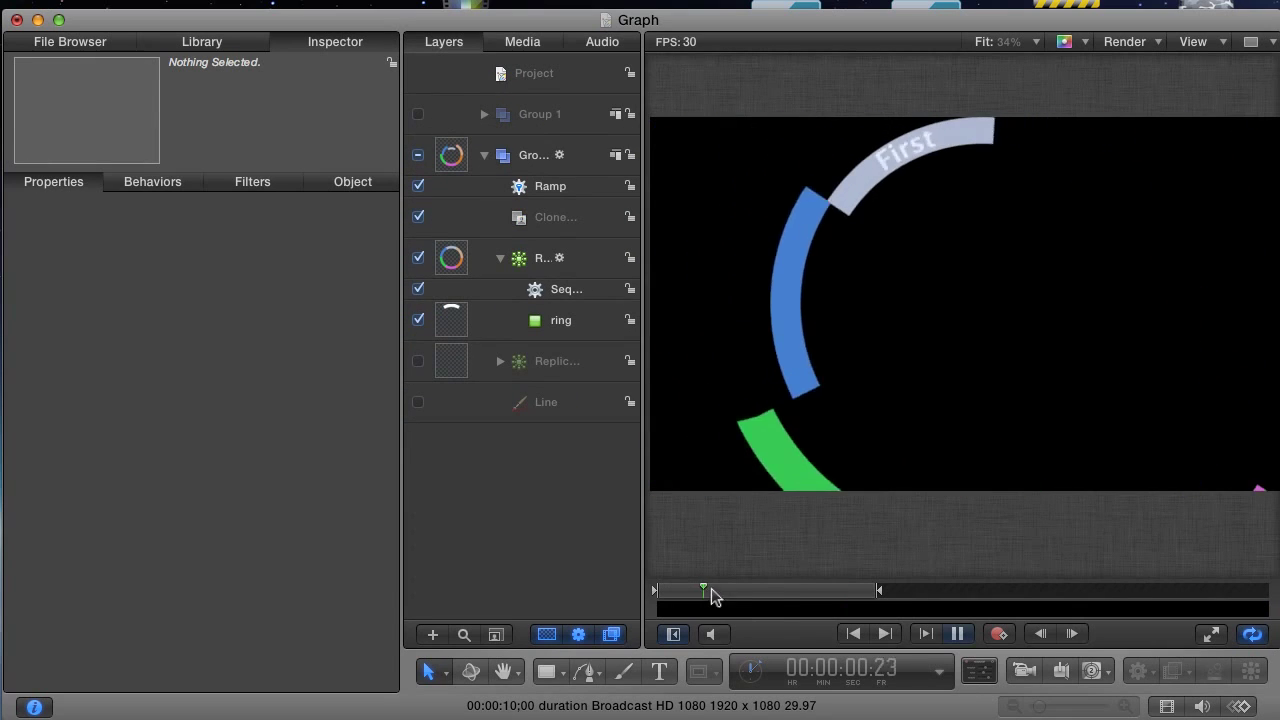